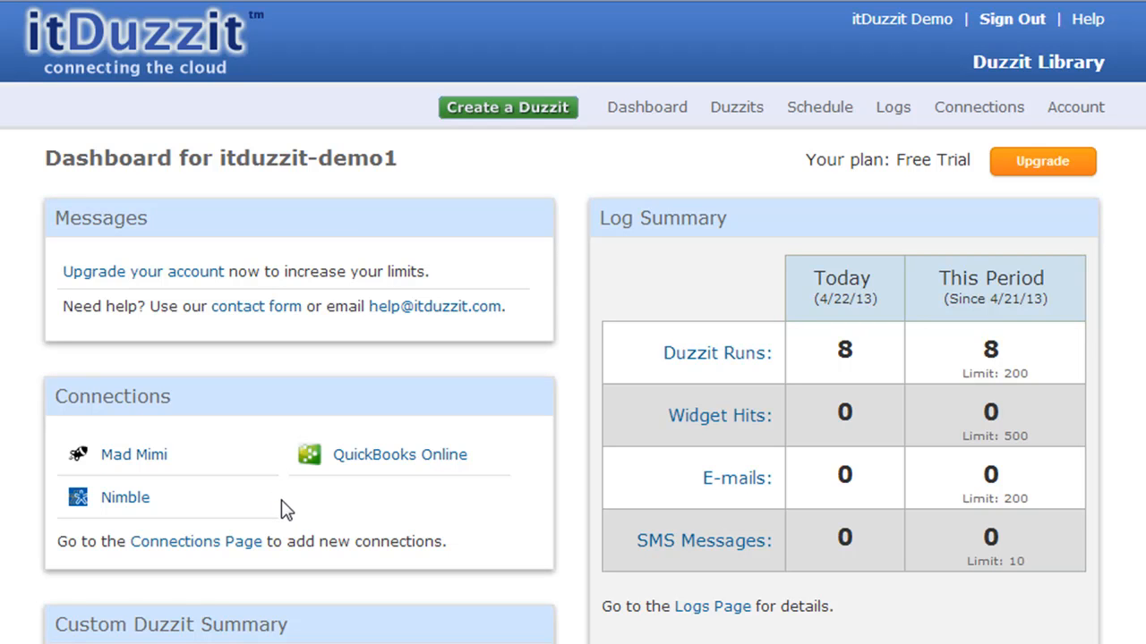
# Create a Cloud-to-Cloud duzzit that uses Nimble - Contact created or updated as its trigger, and save the trigger
pyautogui.click(507, 110)
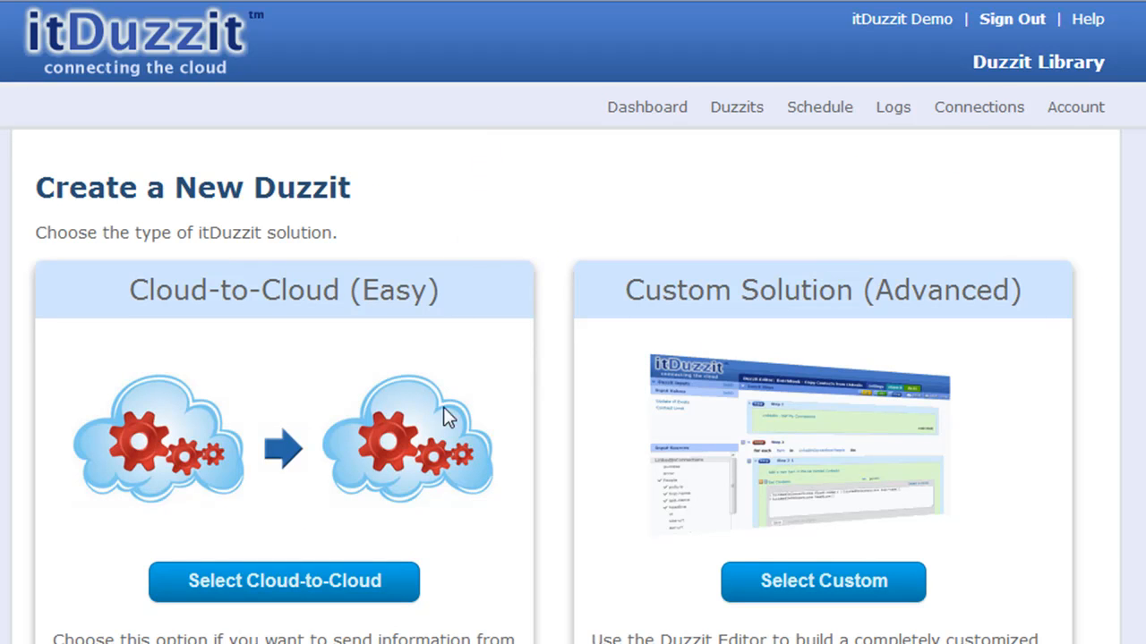
pyautogui.click(264, 583)
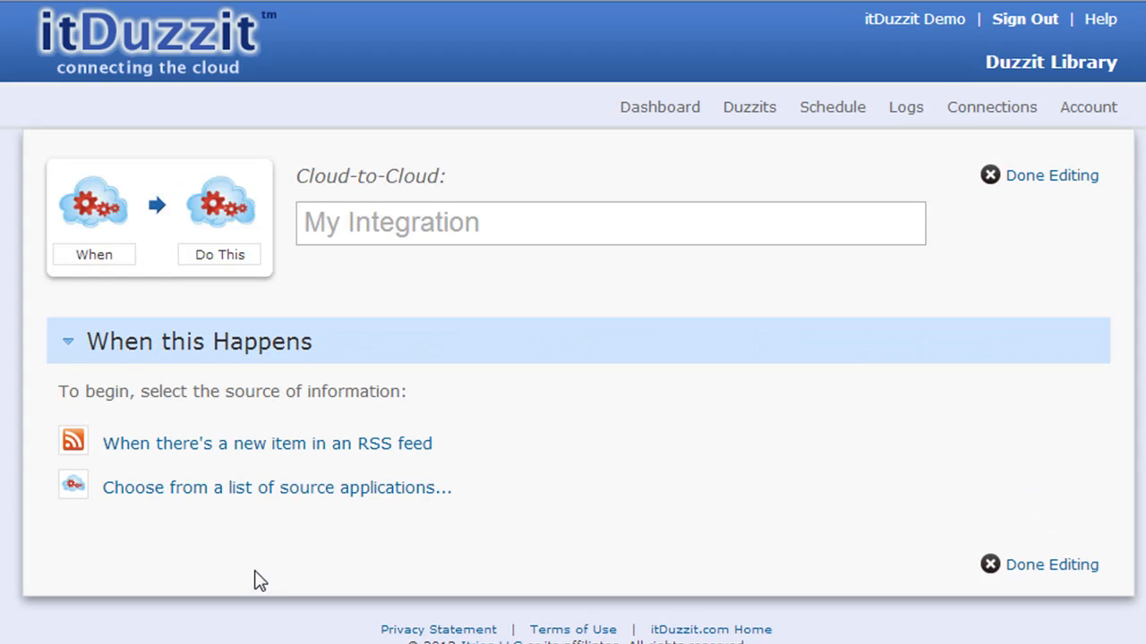
pyautogui.click(240, 494)
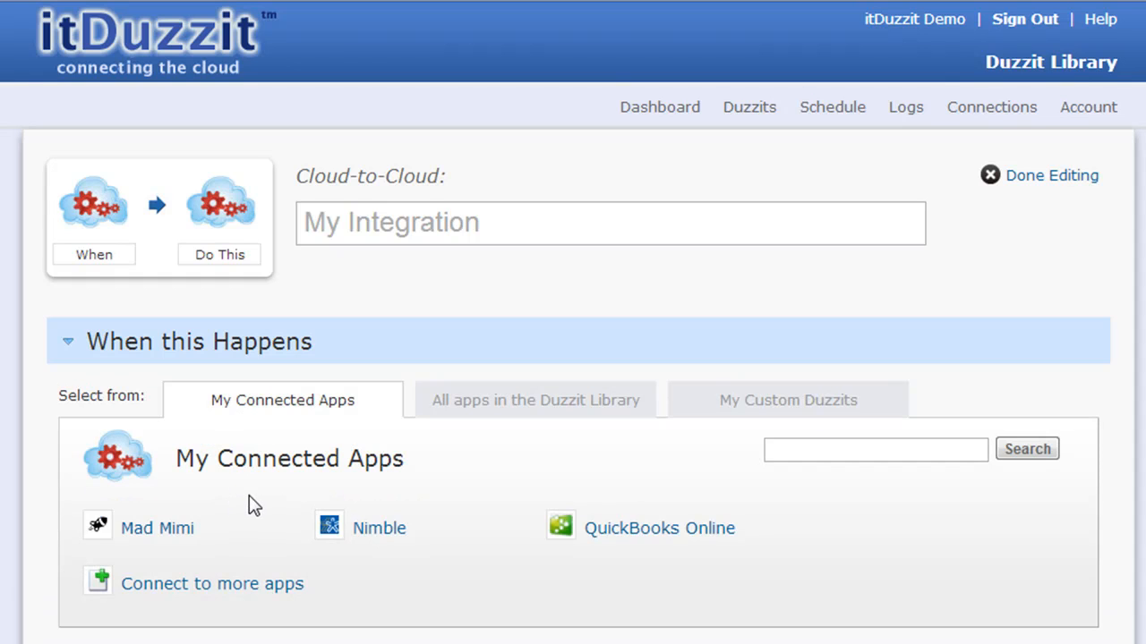
pyautogui.click(366, 533)
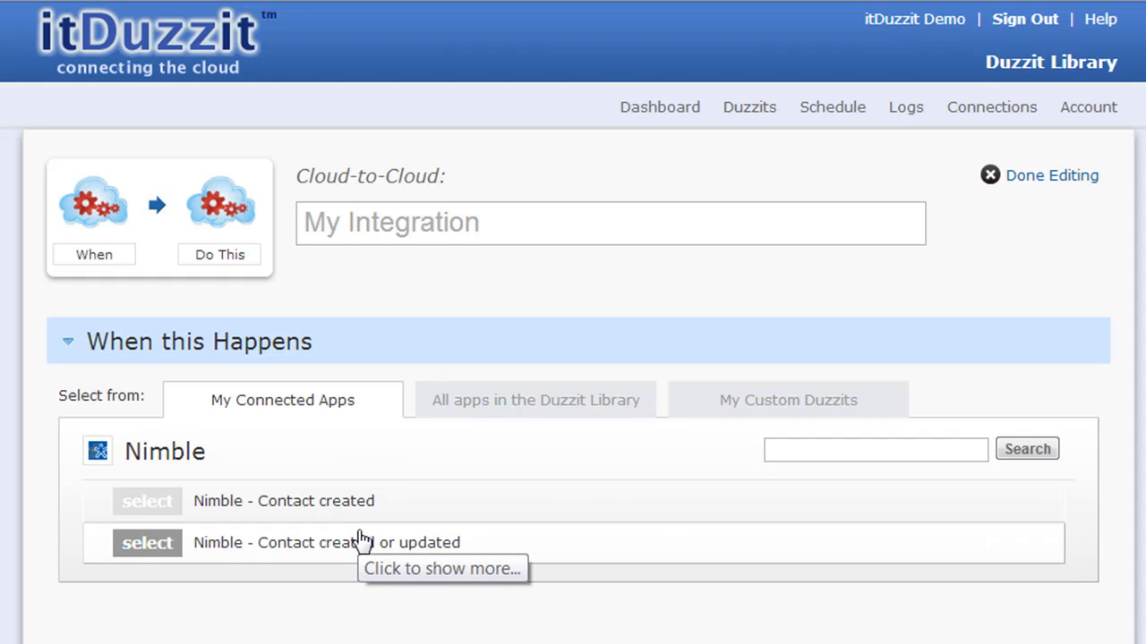
pyautogui.click(135, 553)
pyautogui.click(141, 588)
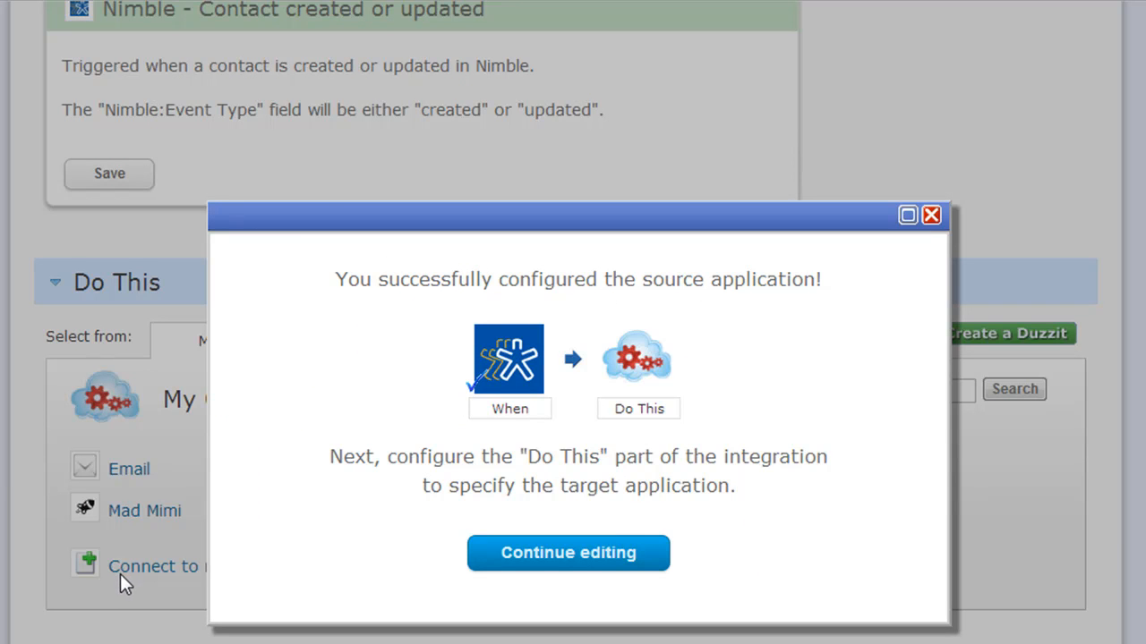
pyautogui.click(583, 557)
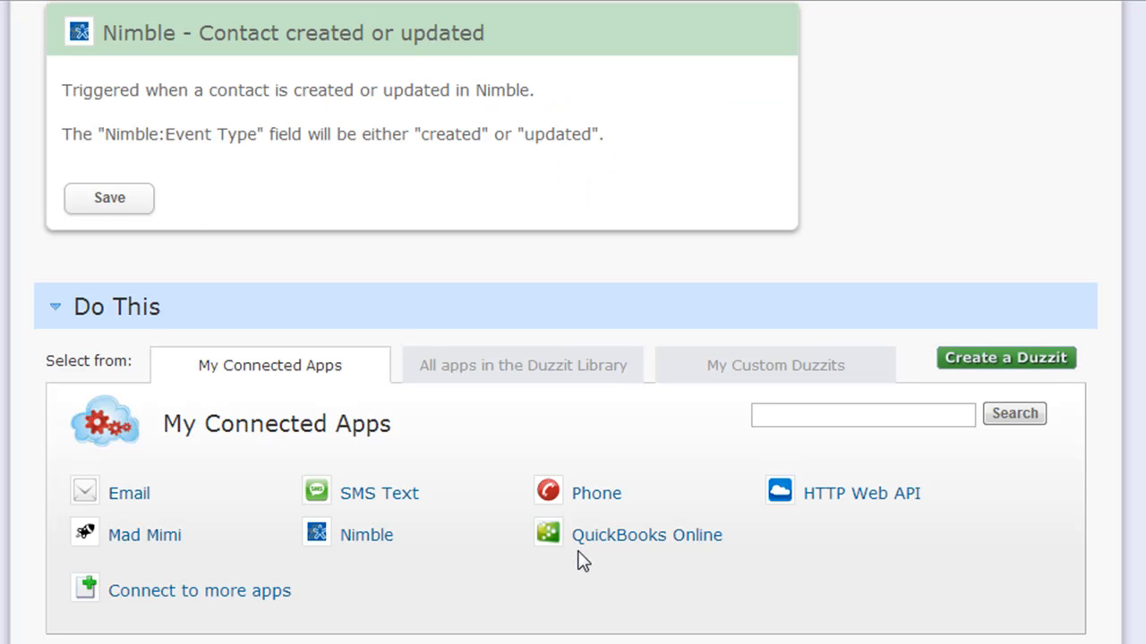
# Choose Mad Mimi - Add Contact to List as the target action and examine the fields it offers, including the additional ones
pyautogui.click(145, 537)
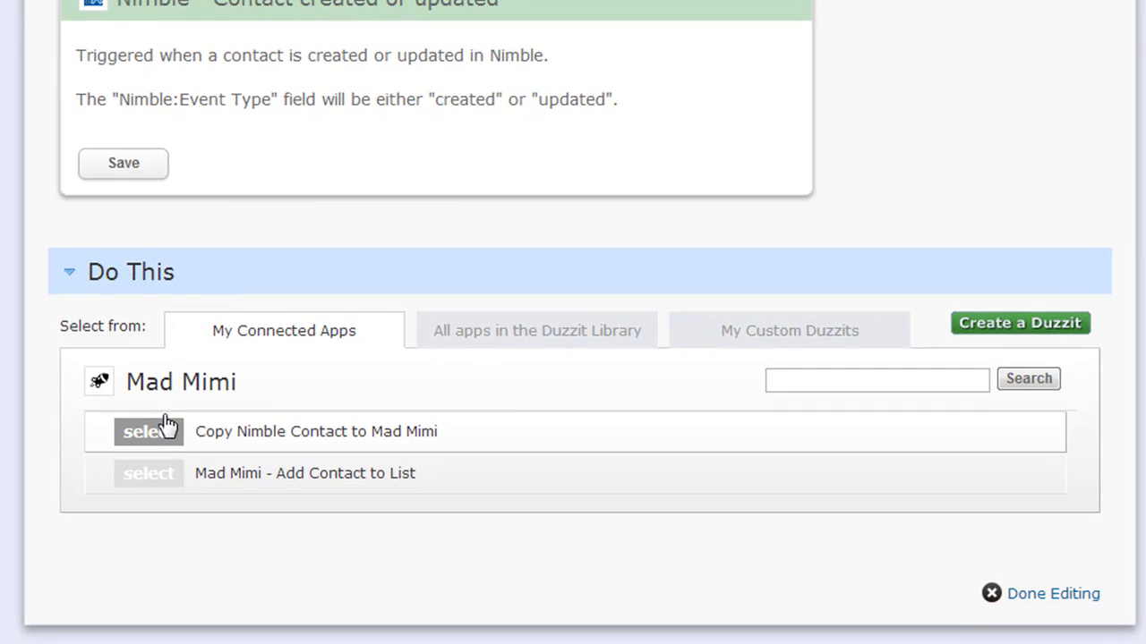
pyautogui.click(150, 475)
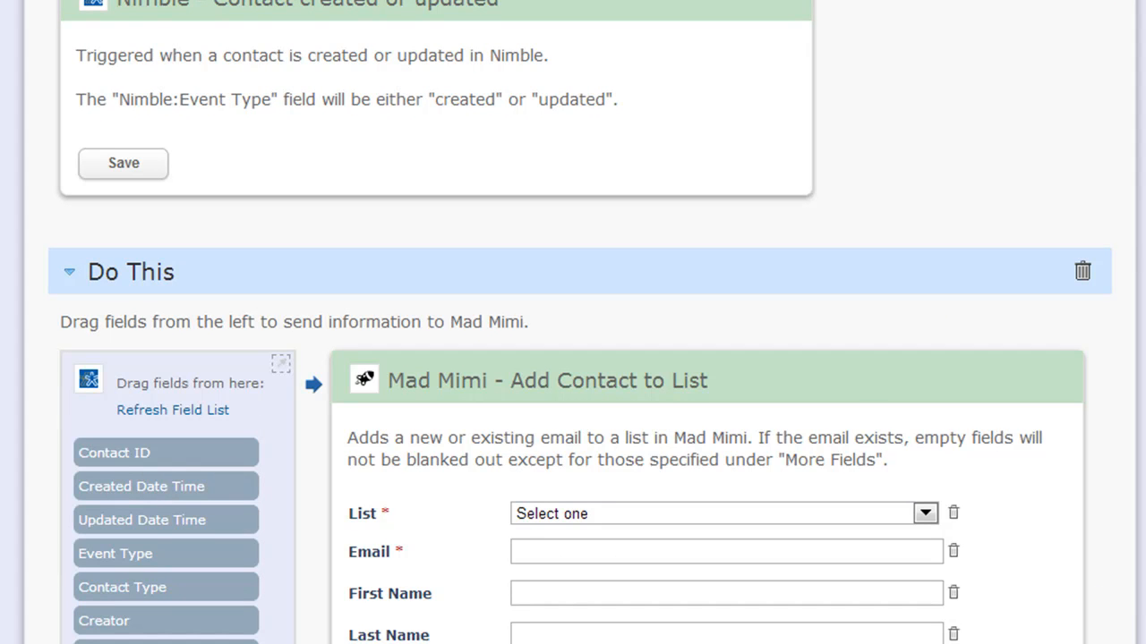
pyautogui.scroll(-4, 573, 322)
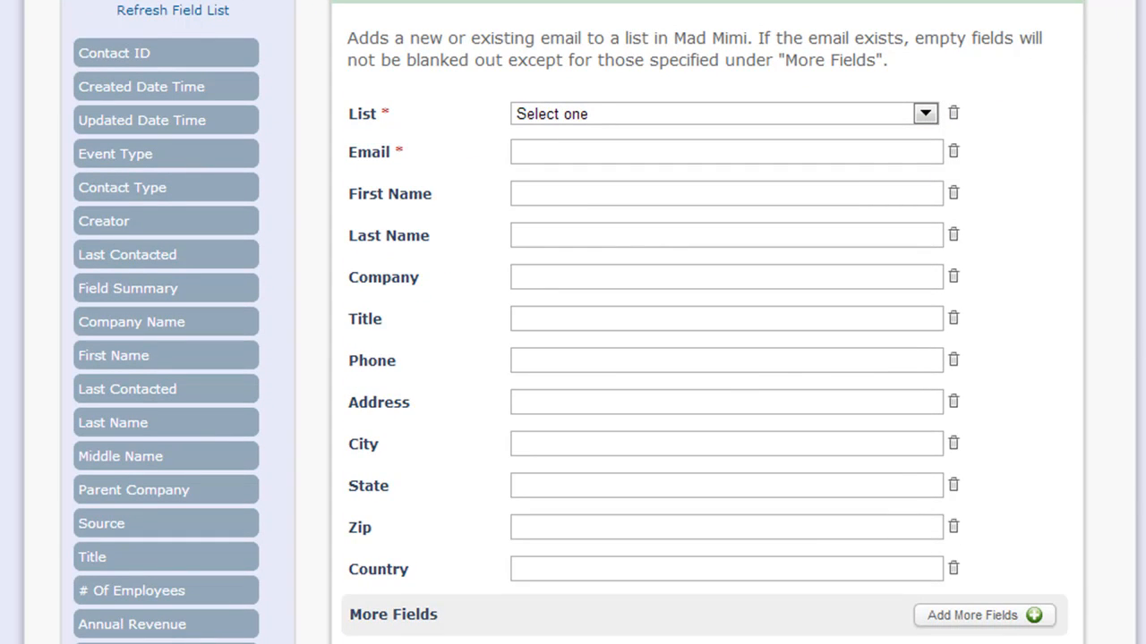
pyautogui.scroll(-3, 573, 322)
pyautogui.click(984, 329)
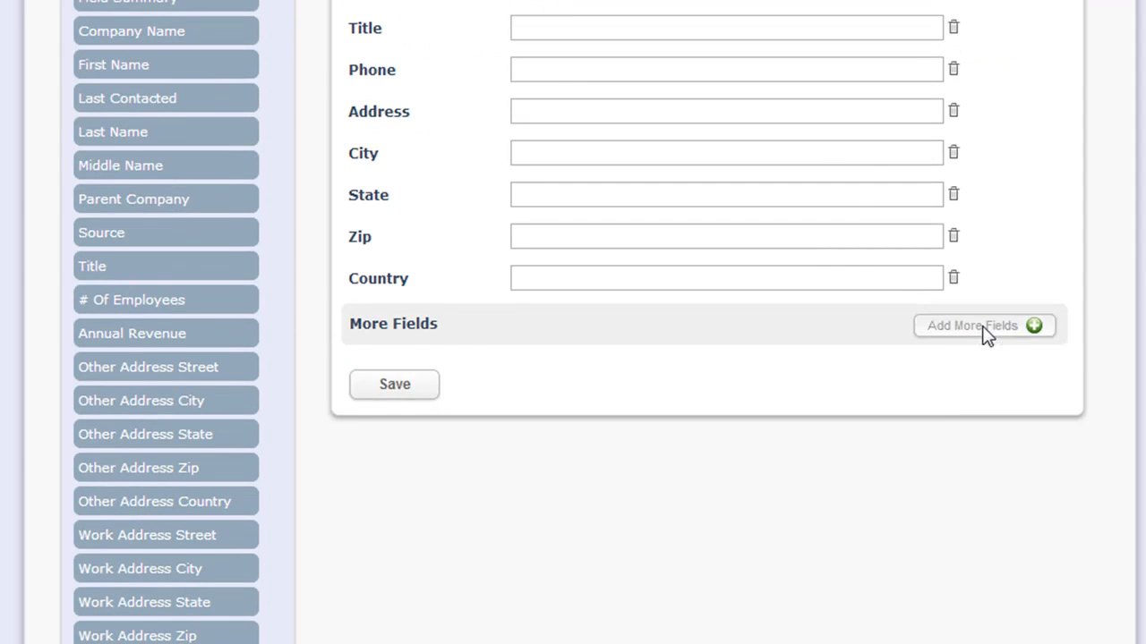
pyautogui.click(1049, 359)
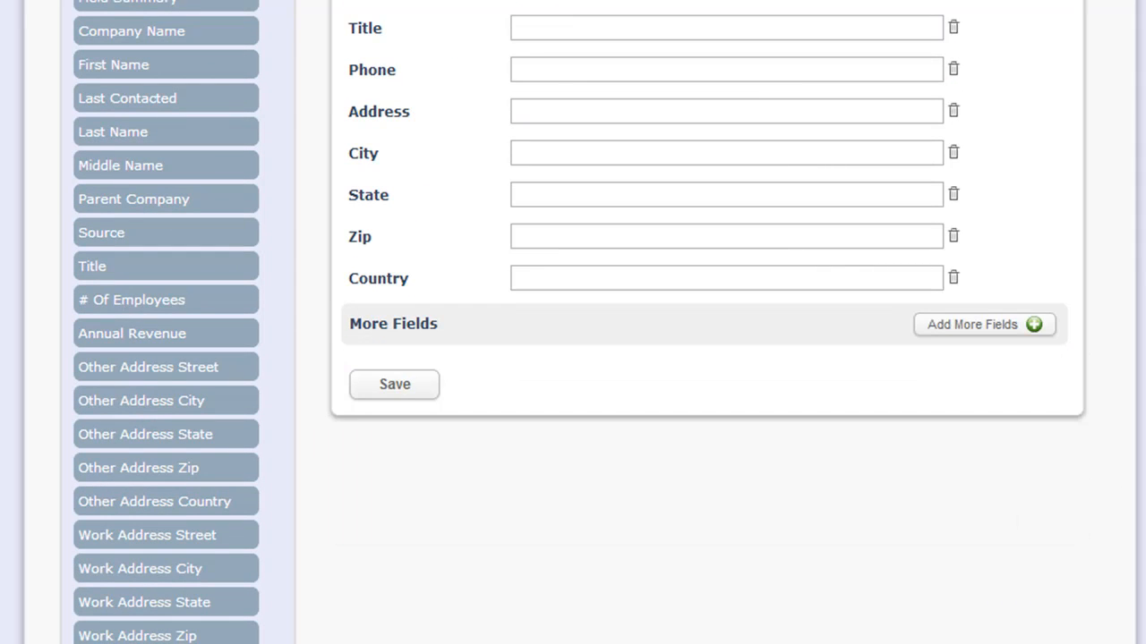
pyautogui.scroll(2, 573, 322)
pyautogui.scroll(4, 573, 322)
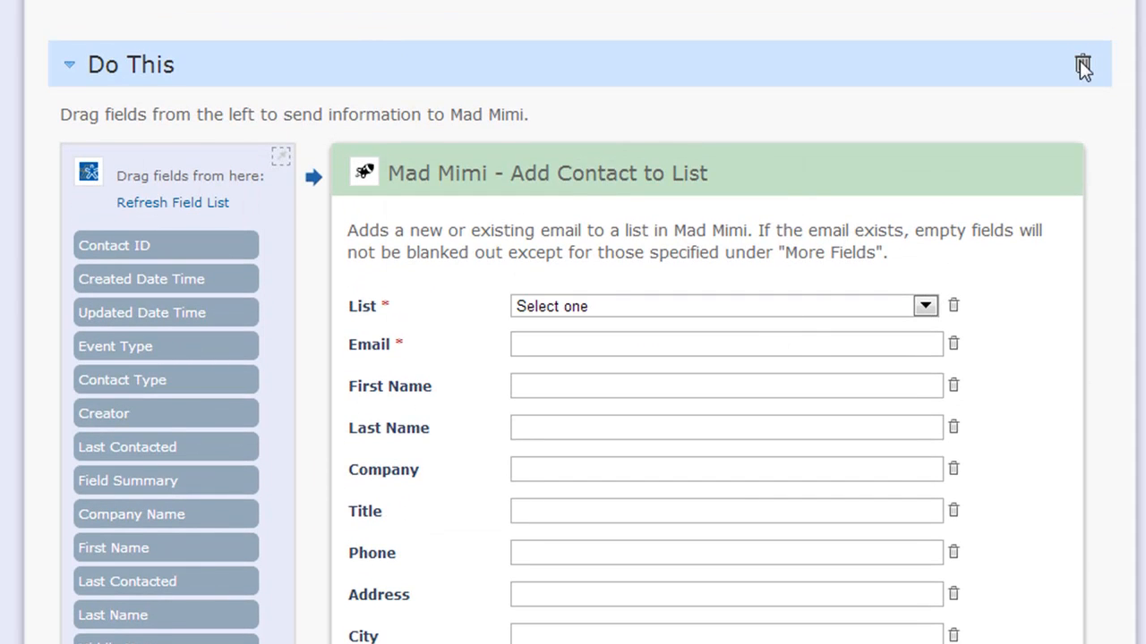
# Replace the Mad Mimi - Add Contact to List action with Copy Nimble Contact to Mad Mimi
pyautogui.click(1083, 65)
pyautogui.click(588, 309)
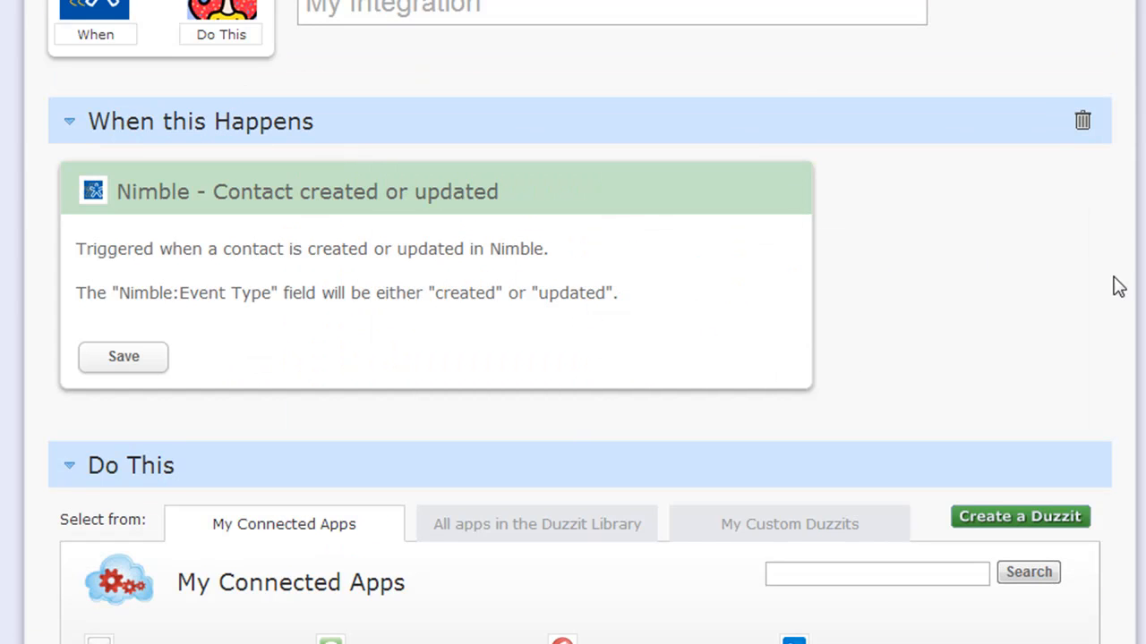
pyautogui.scroll(-2, 572, 322)
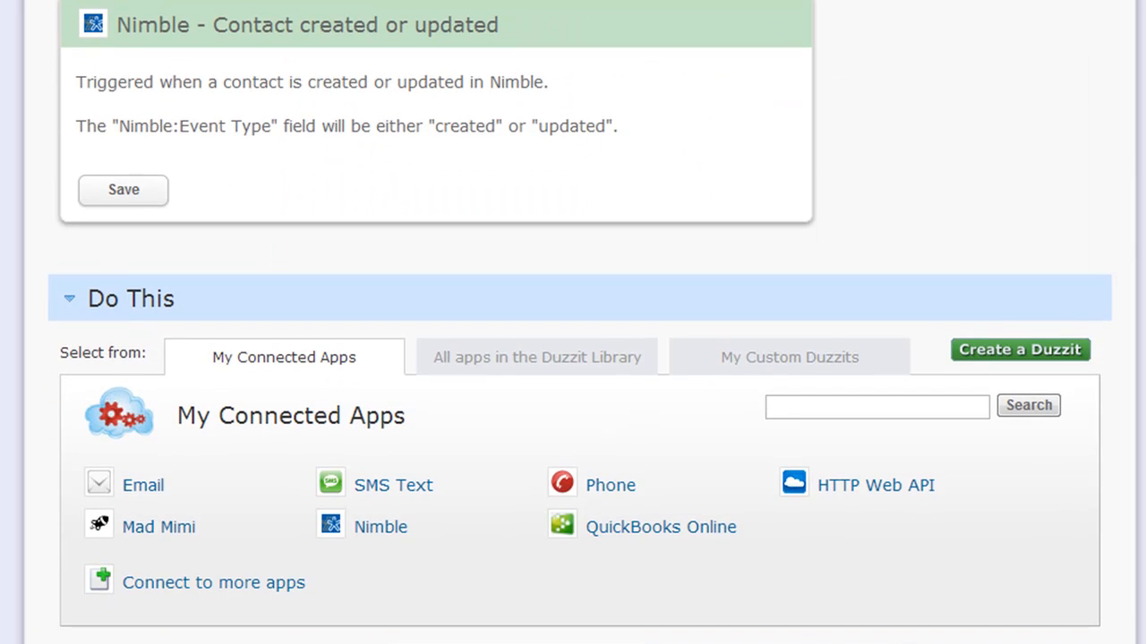
pyautogui.click(154, 528)
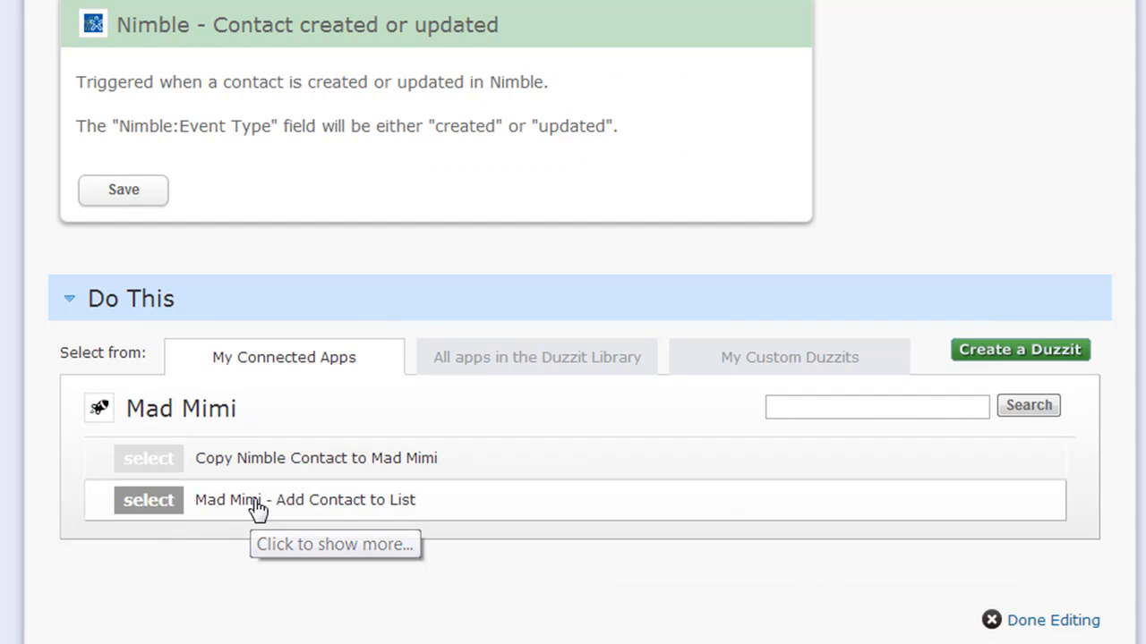
pyautogui.click(147, 460)
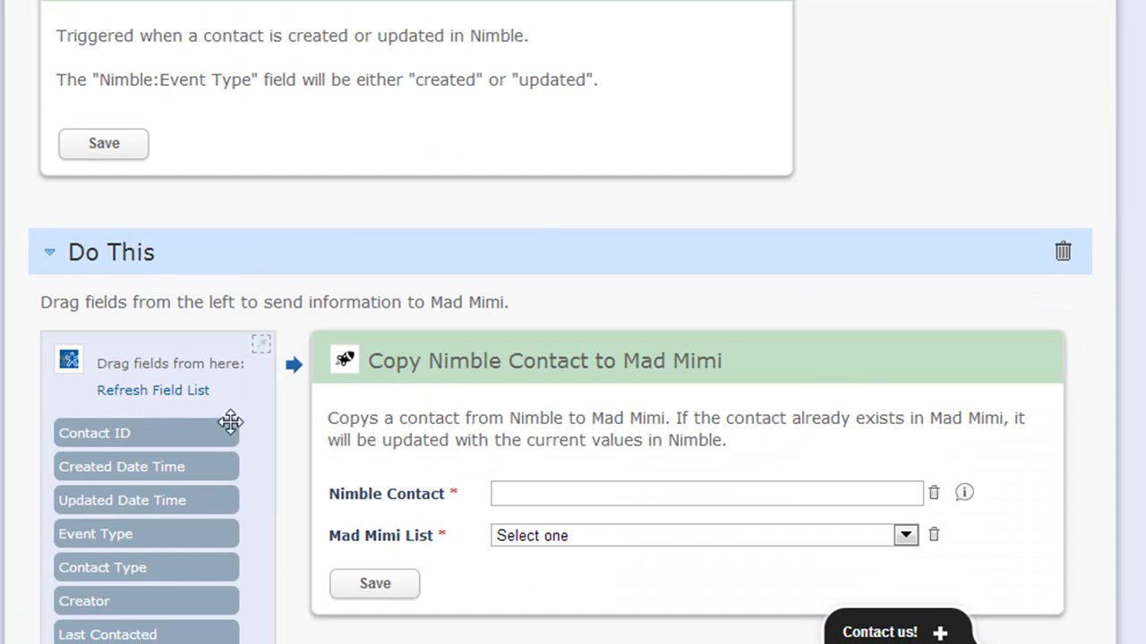
# Configure the copy action with Contact ID as the Nimble contact and Test Newsletter as the list, and save the integration as Nimble to Mad Mimi
pyautogui.moveTo(128, 430); pyautogui.dragTo(650, 499)
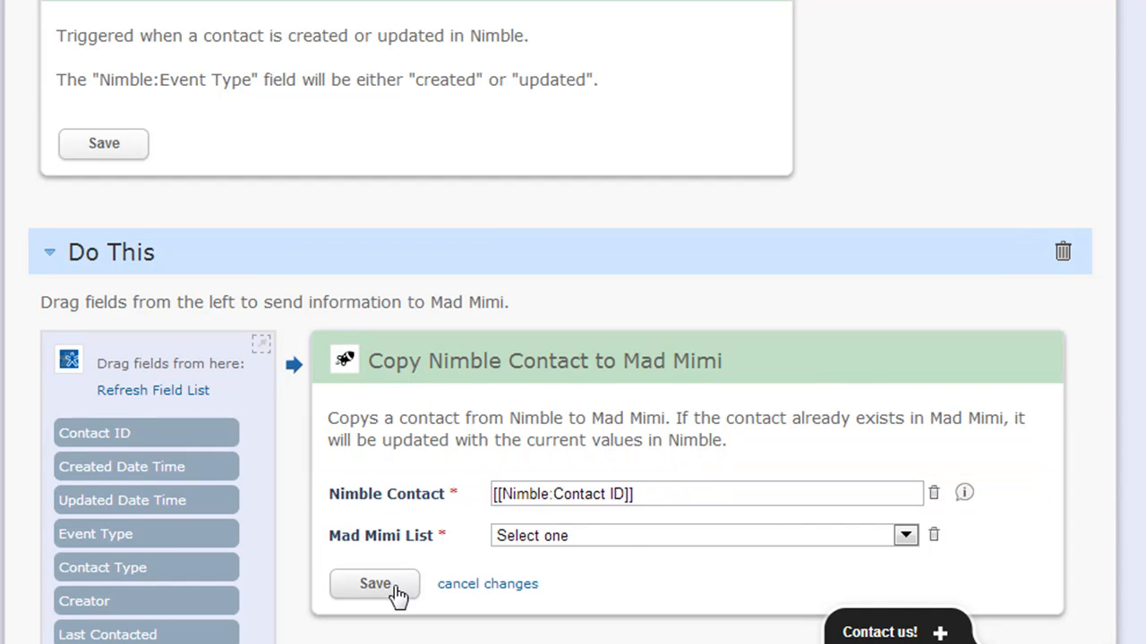
pyautogui.click(539, 536)
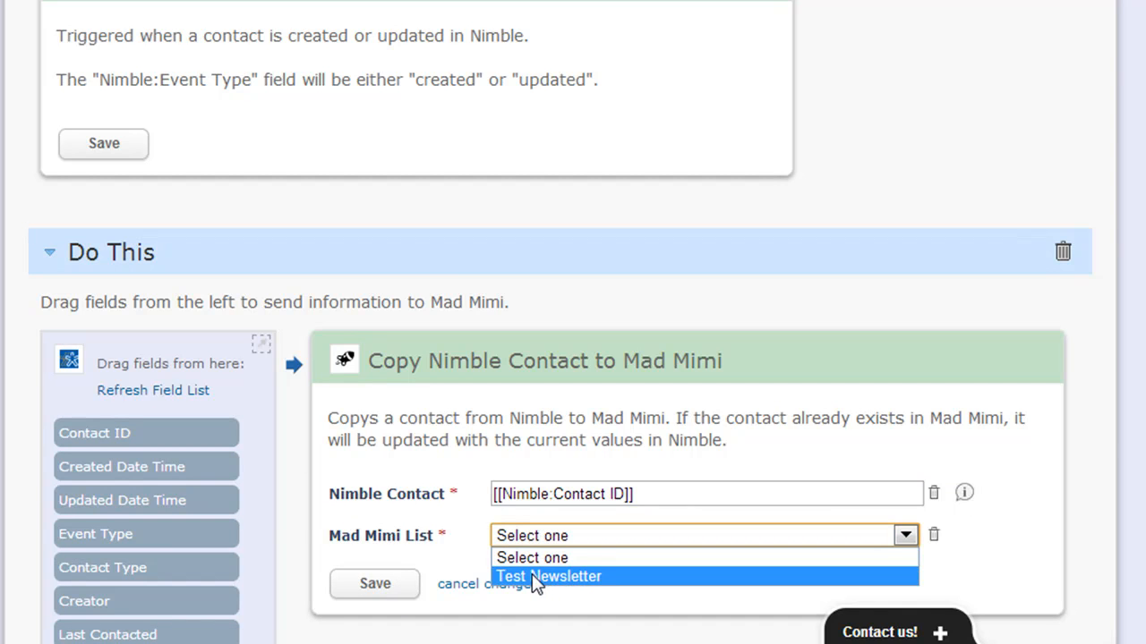
pyautogui.click(532, 574)
pyautogui.click(381, 588)
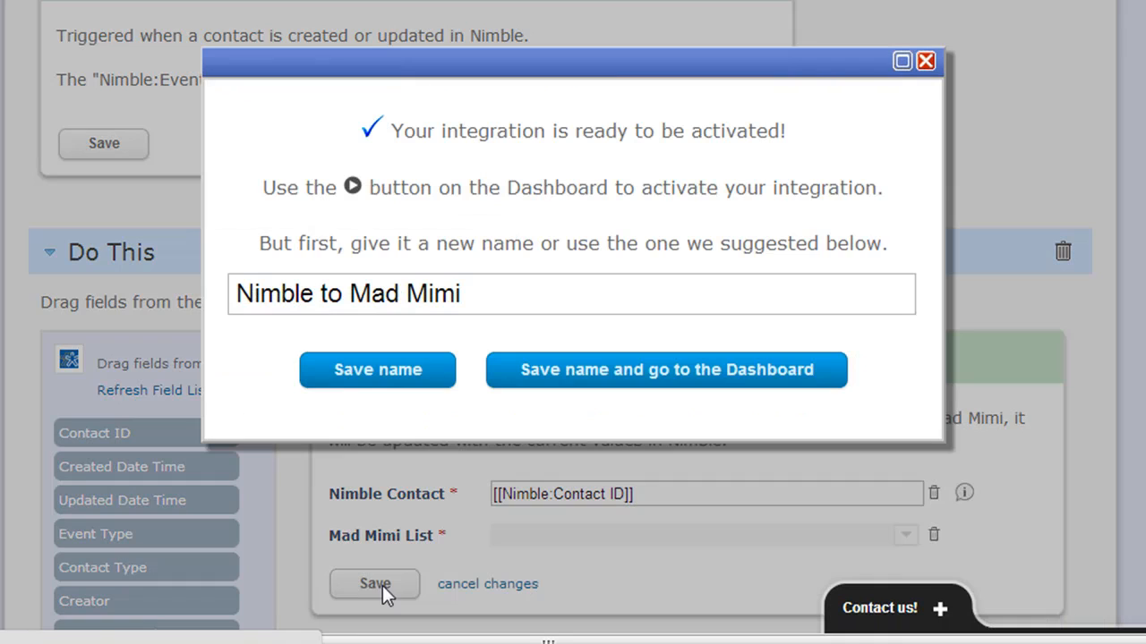
pyautogui.click(614, 370)
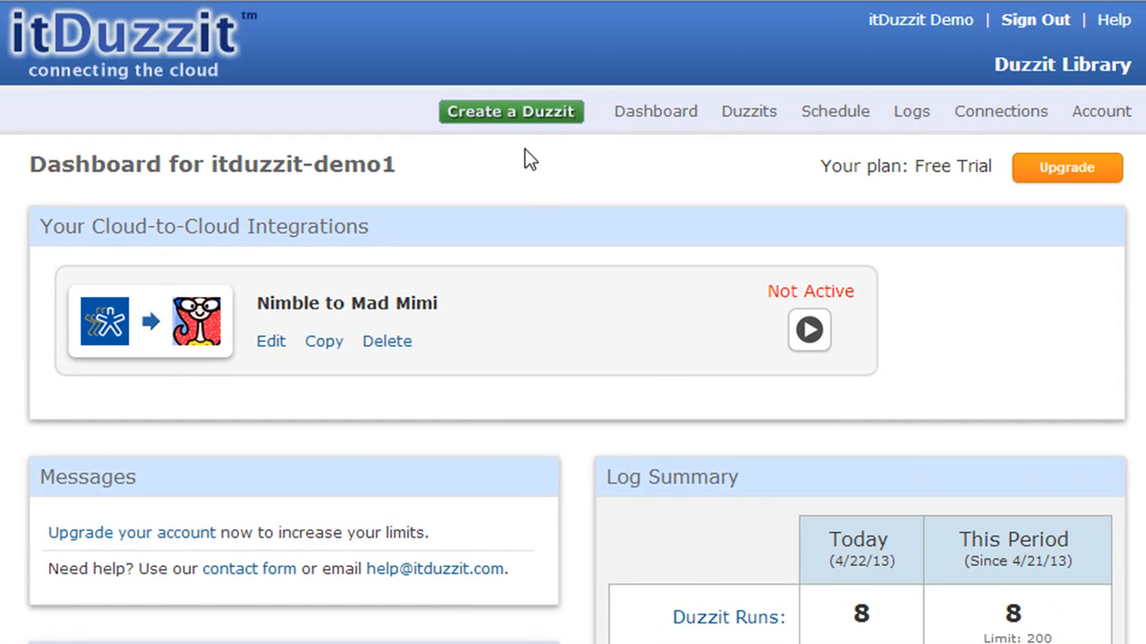
# Create a second Cloud-to-Cloud duzzit that uses QuickBooks Online - New or updated customer as its trigger
pyautogui.click(522, 121)
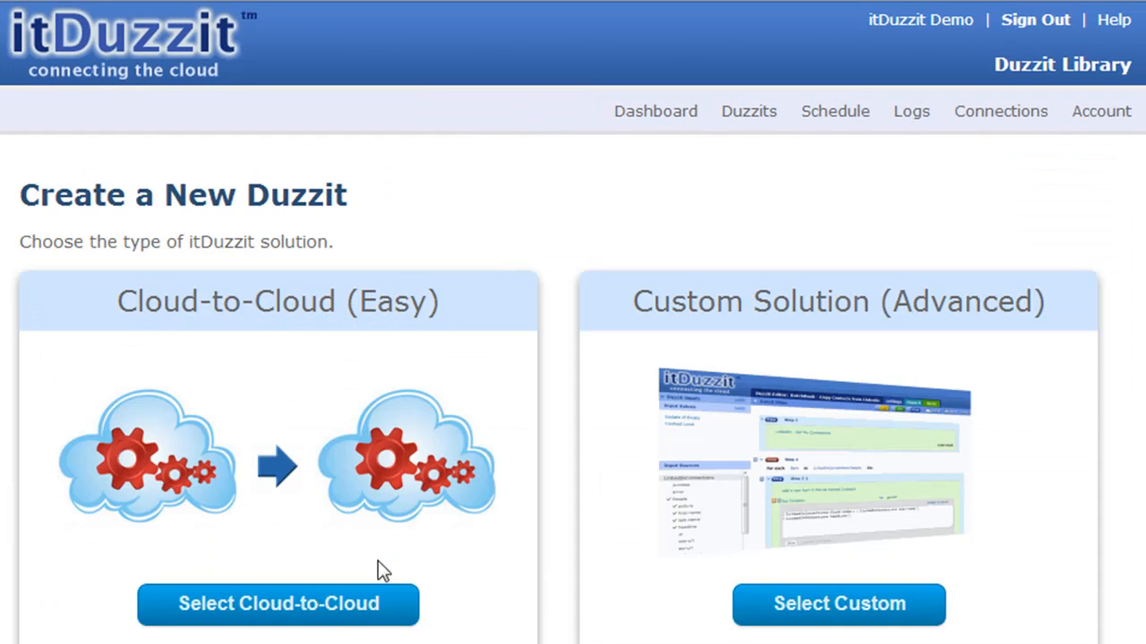
pyautogui.click(349, 584)
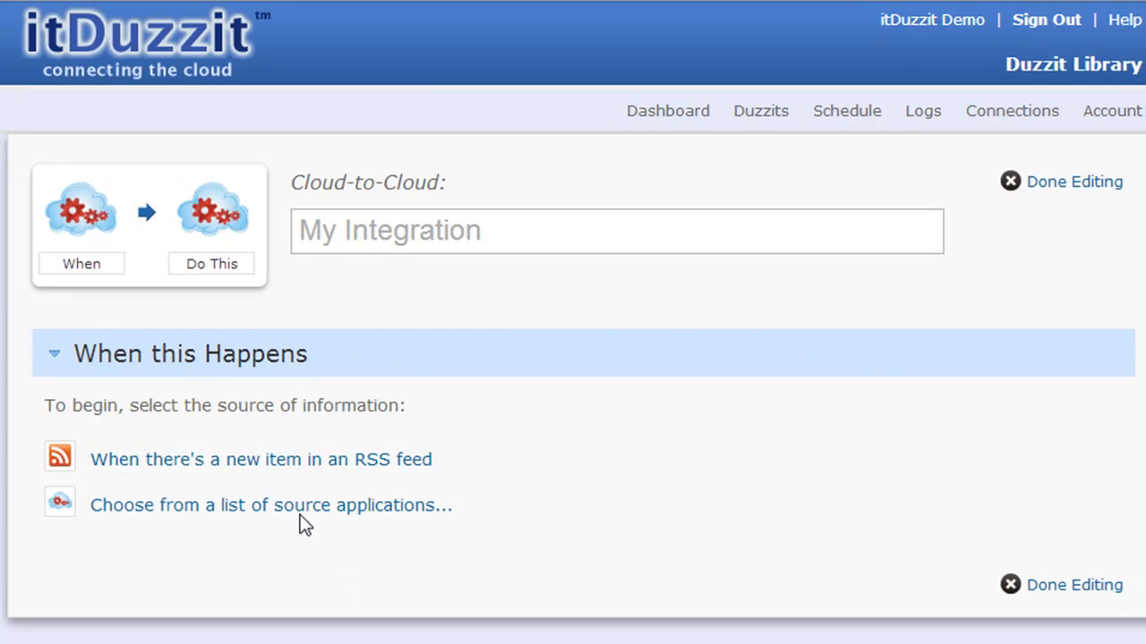
pyautogui.click(318, 509)
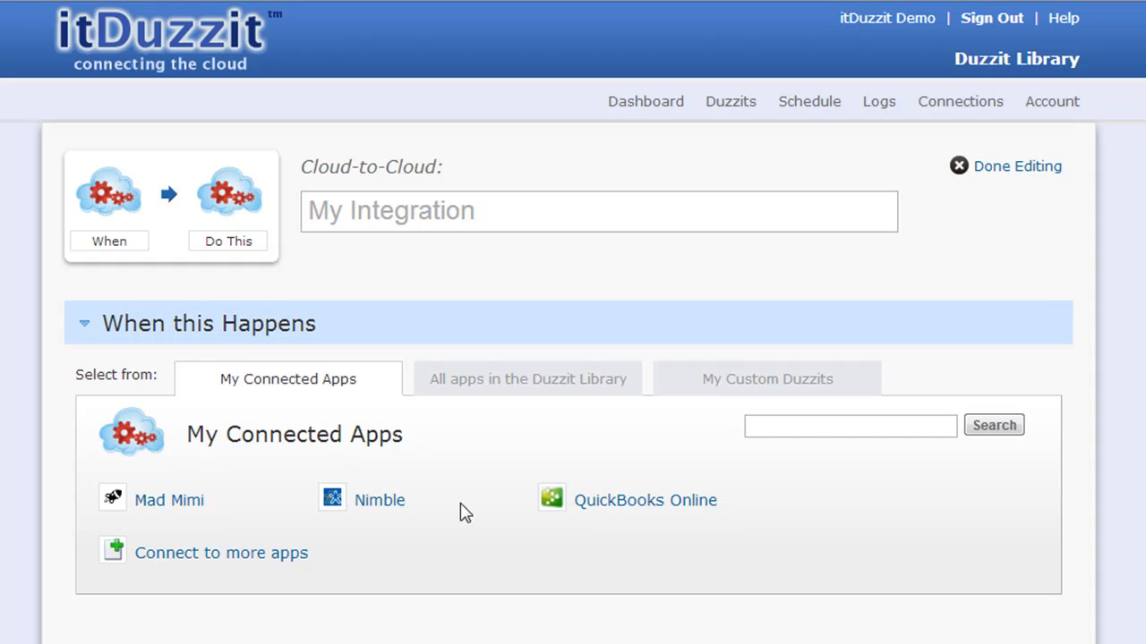
pyautogui.click(599, 503)
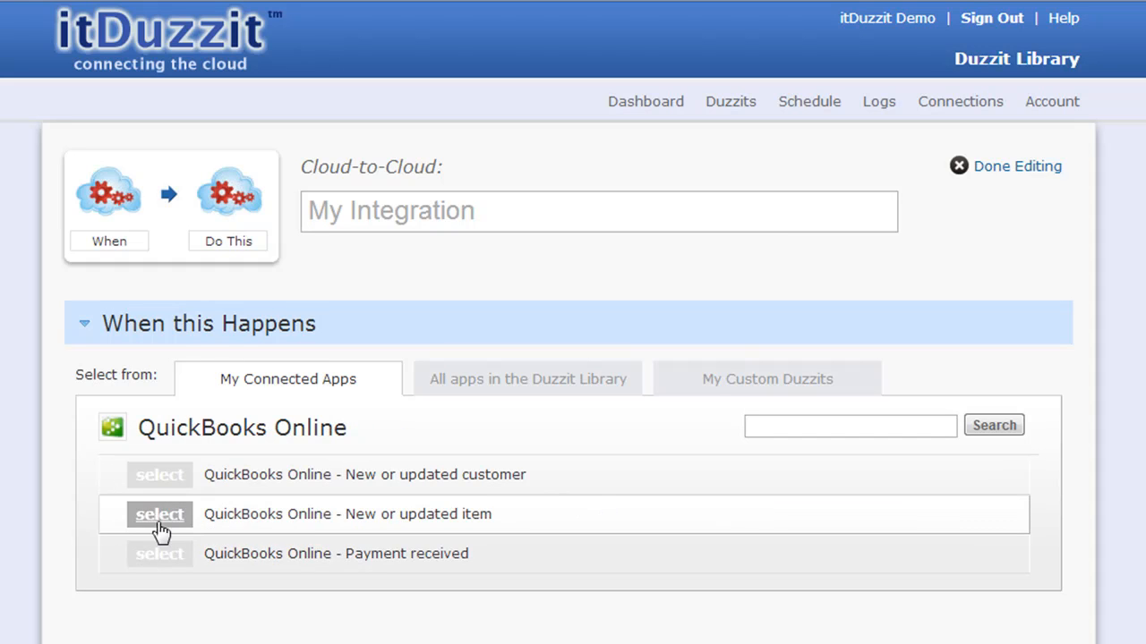
pyautogui.click(160, 482)
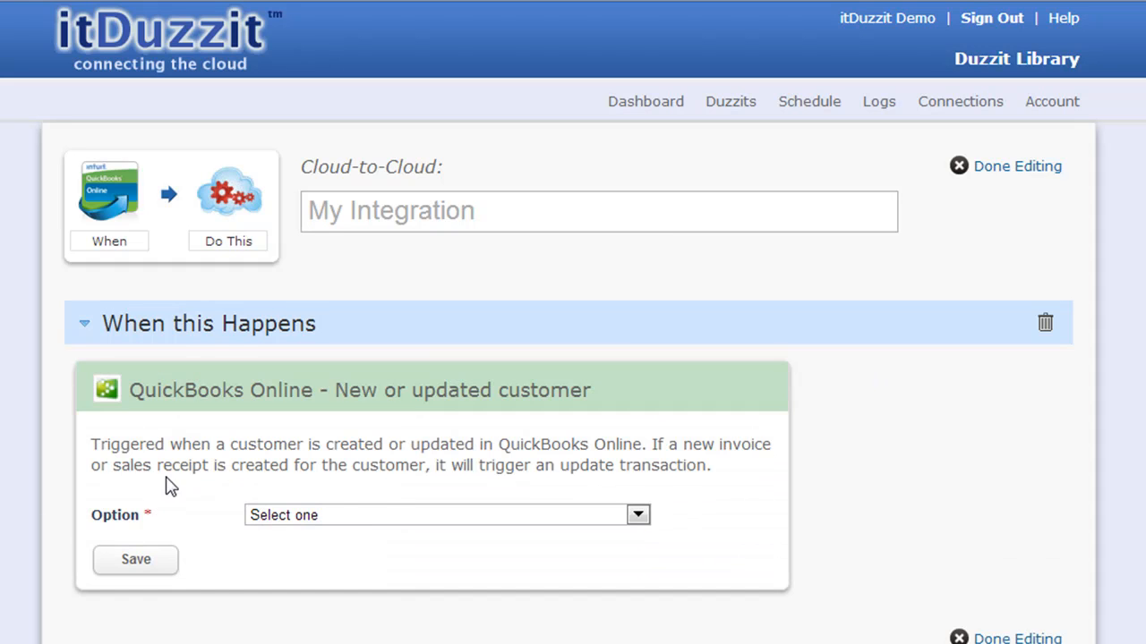
# Limit the QuickBooks Online trigger to Updated customers only and save it
pyautogui.click(358, 516)
pyautogui.click(344, 568)
pyautogui.click(154, 568)
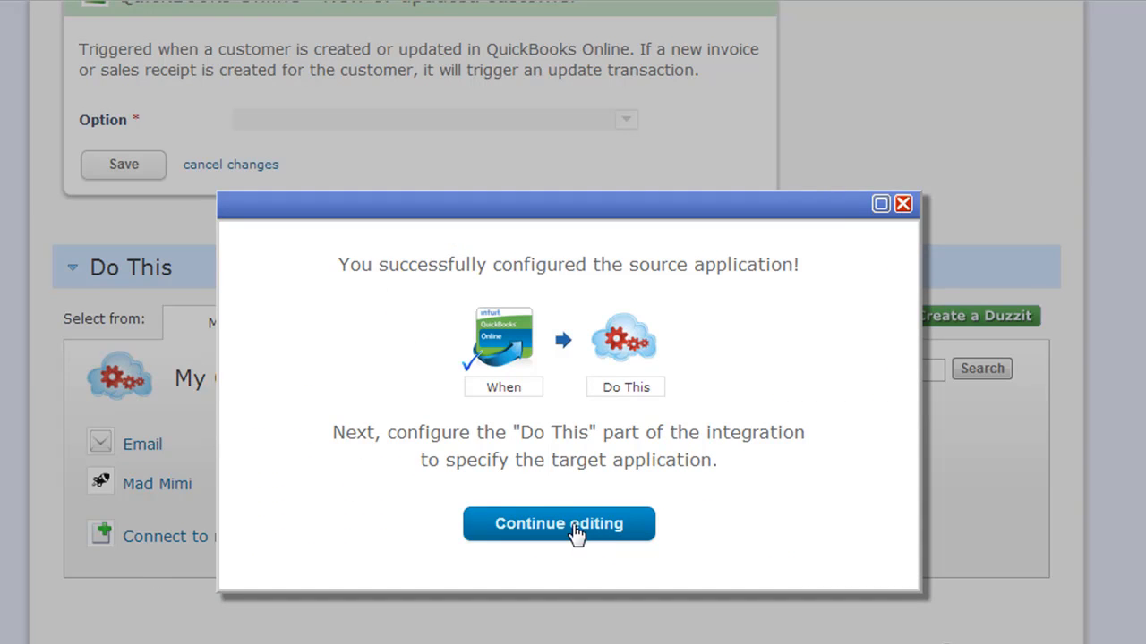
pyautogui.click(577, 531)
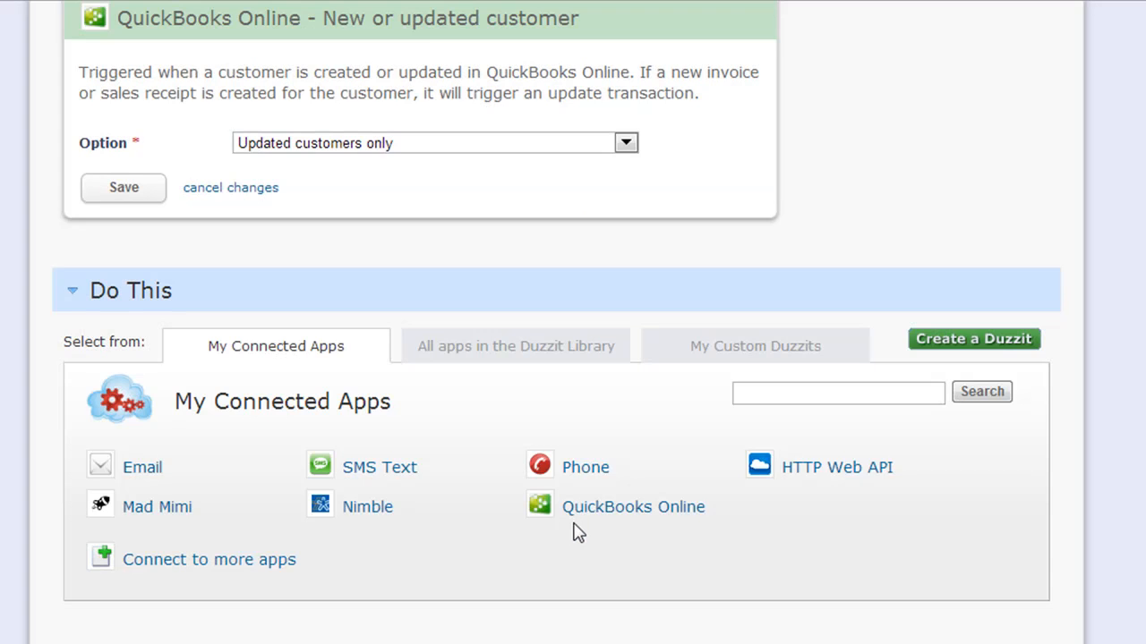
# Set the target action to Update Nimble Contact with QuickBooks Online Data and map the Id field to QuickBooks Online Customer ID
pyautogui.click(373, 512)
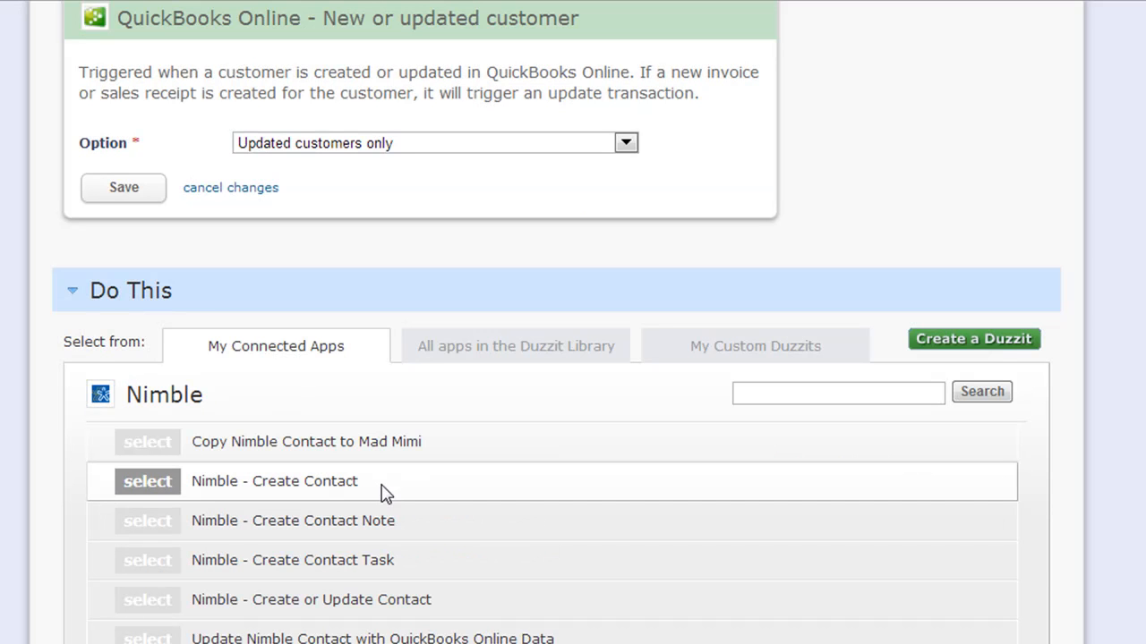
pyautogui.scroll(-1, 371, 476)
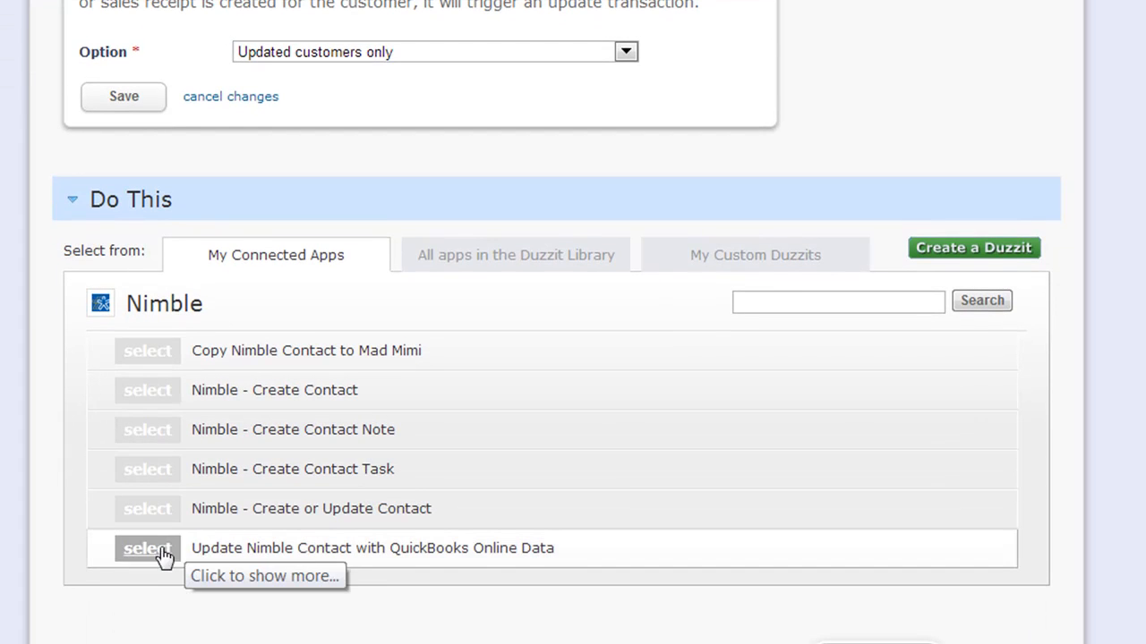
pyautogui.click(172, 553)
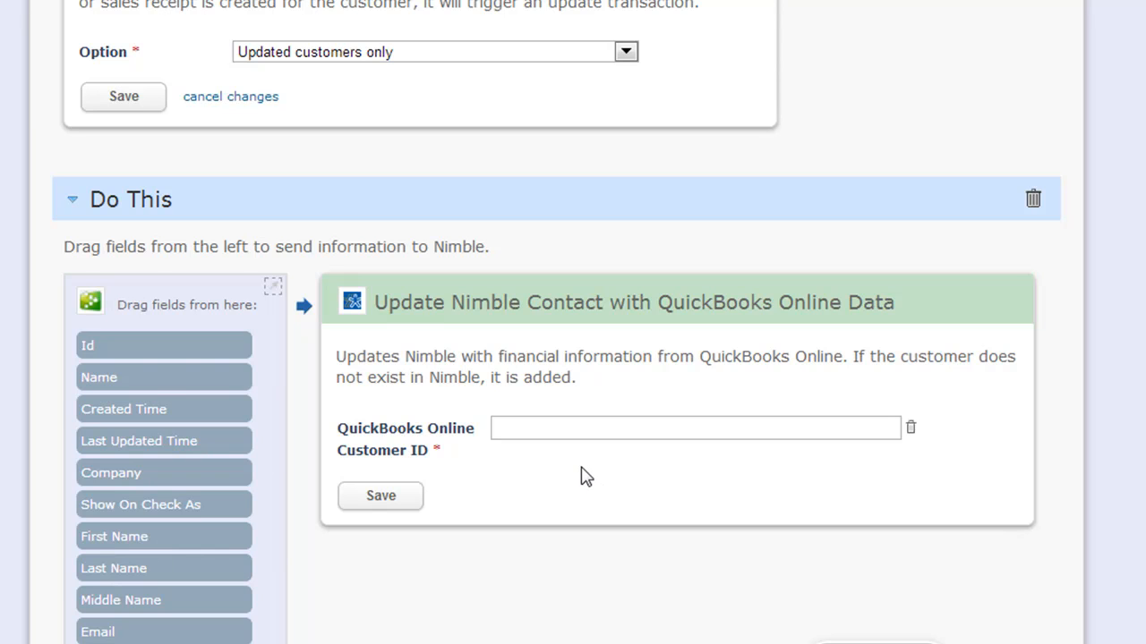
pyautogui.moveTo(119, 347); pyautogui.dragTo(590, 432)
# Save the integration under the name QuickBooks Online to Nimble and activate it from the Dashboard
pyautogui.click(398, 504)
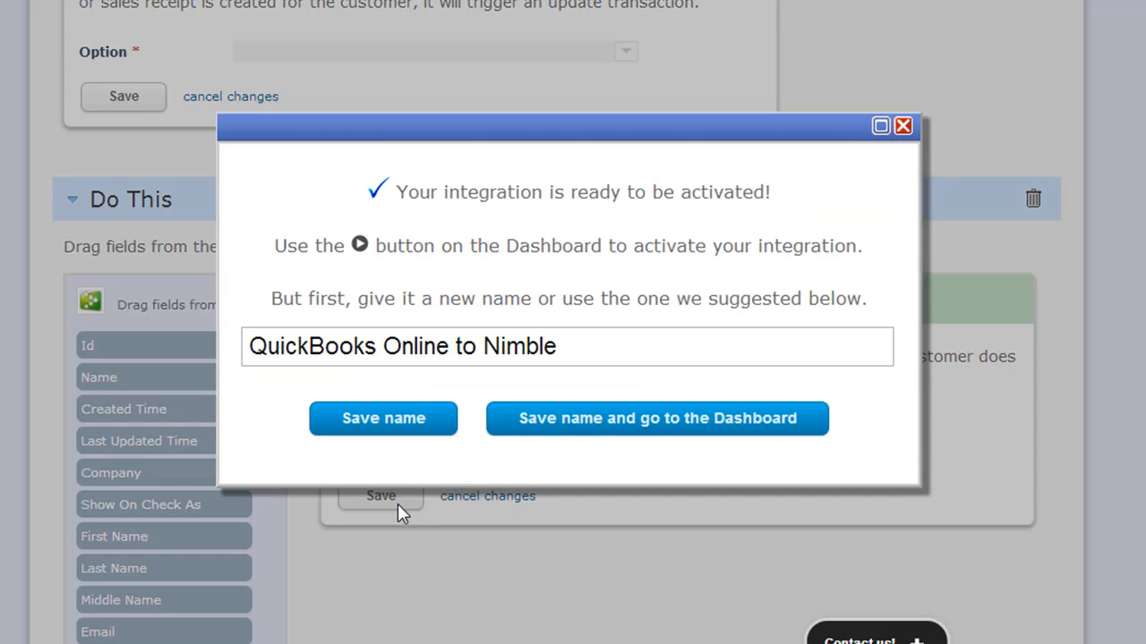
pyautogui.click(606, 429)
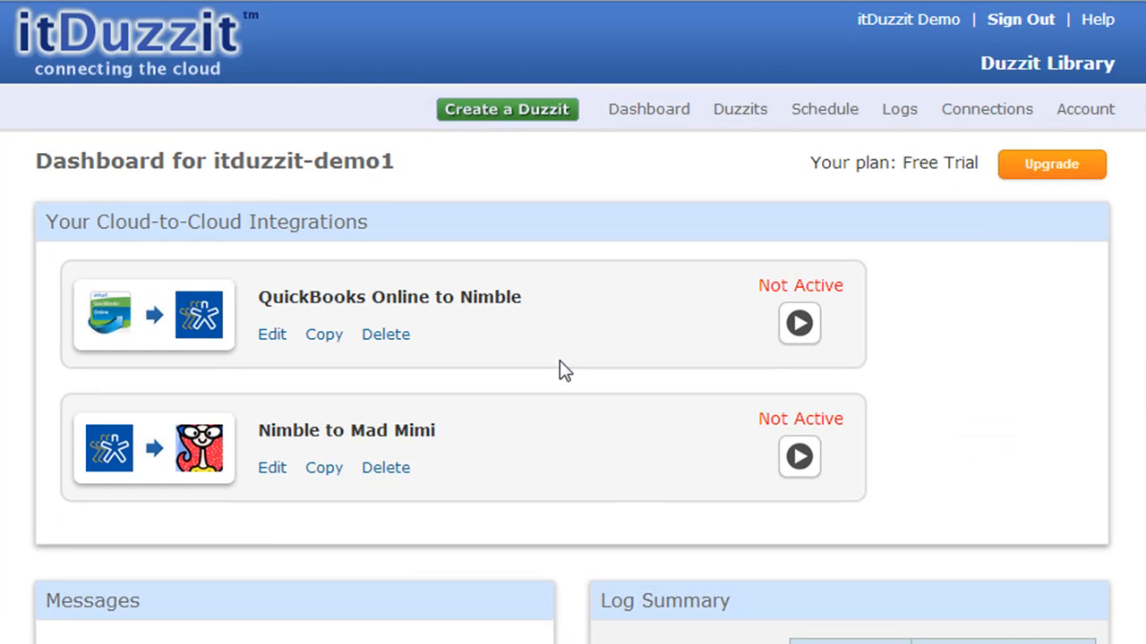
pyautogui.click(797, 326)
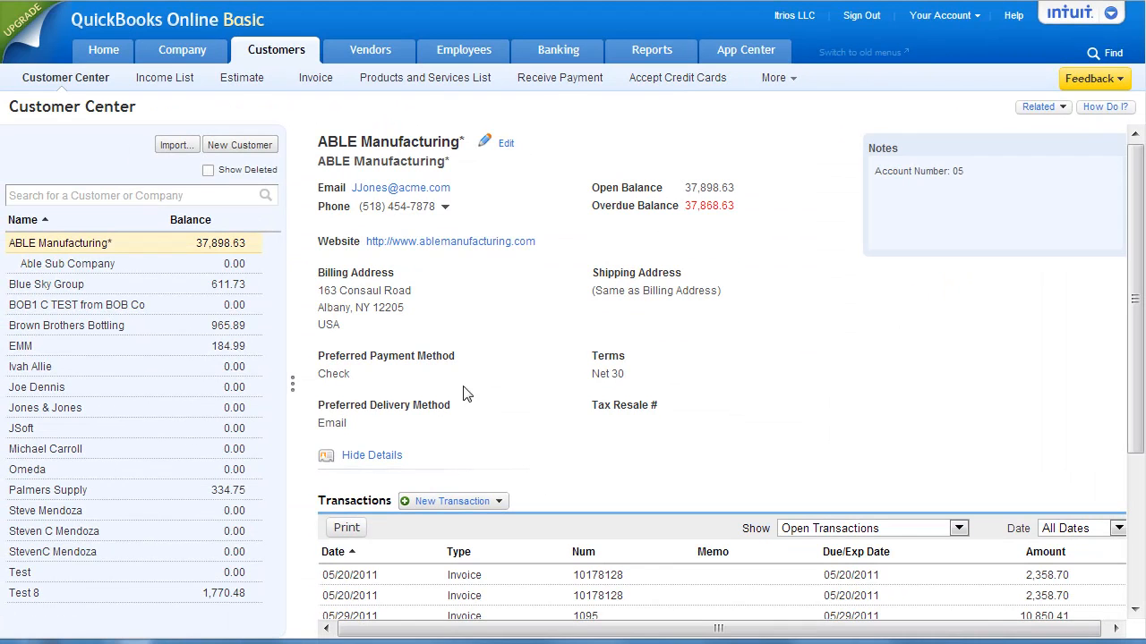
# Create an invoice for ABLE Manufacturing with Back-up Tapes as the first charge line and save it
pyautogui.click(498, 503)
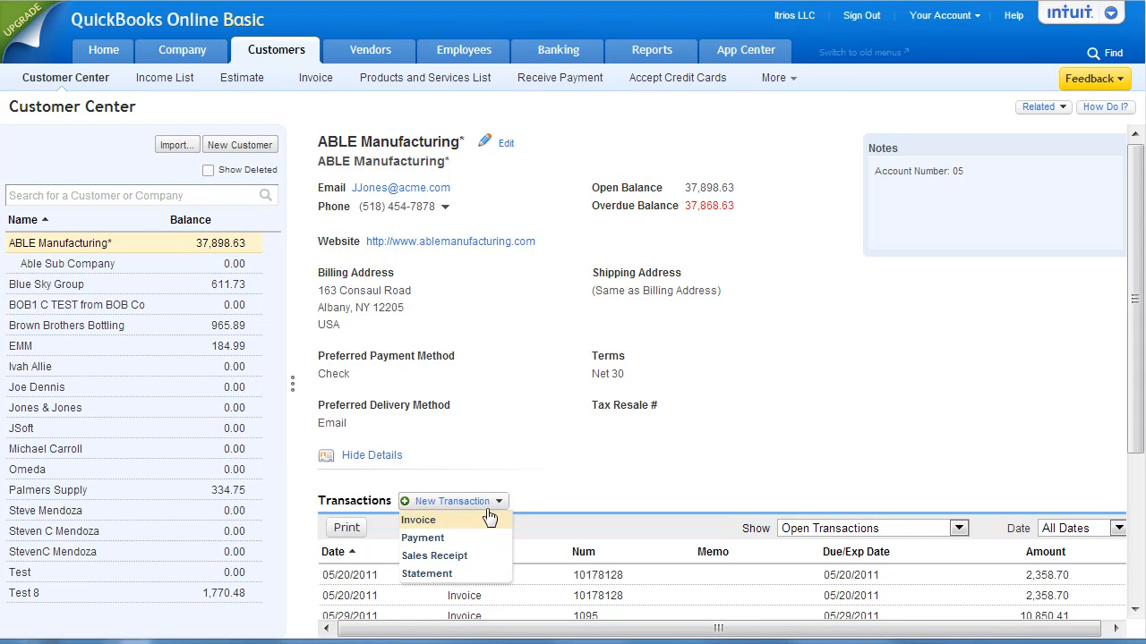
pyautogui.click(437, 521)
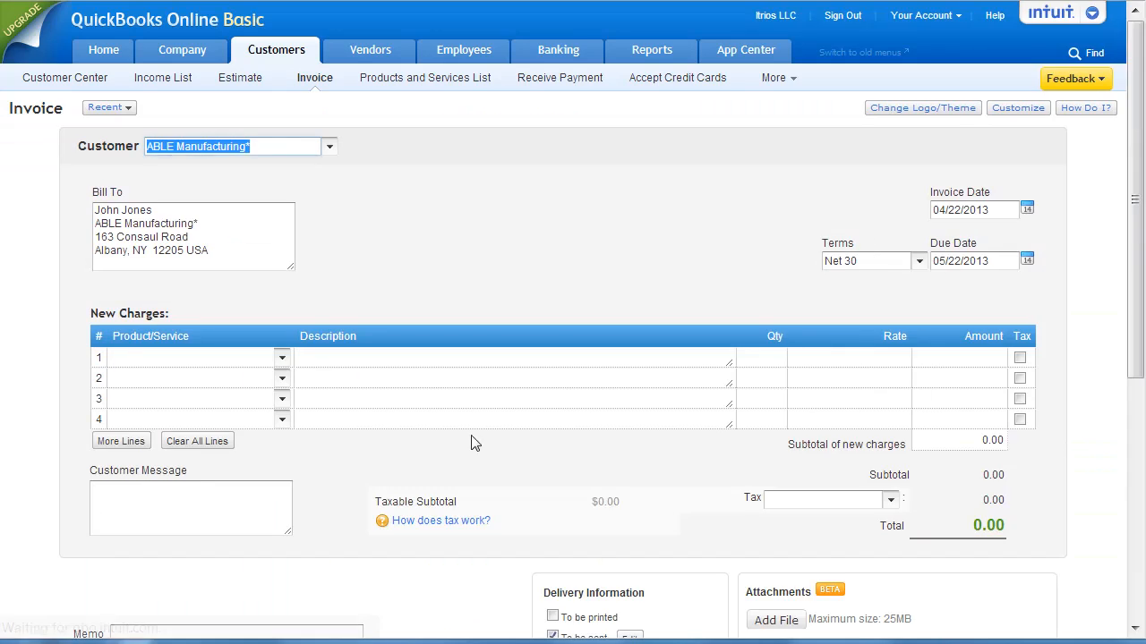
pyautogui.click(282, 358)
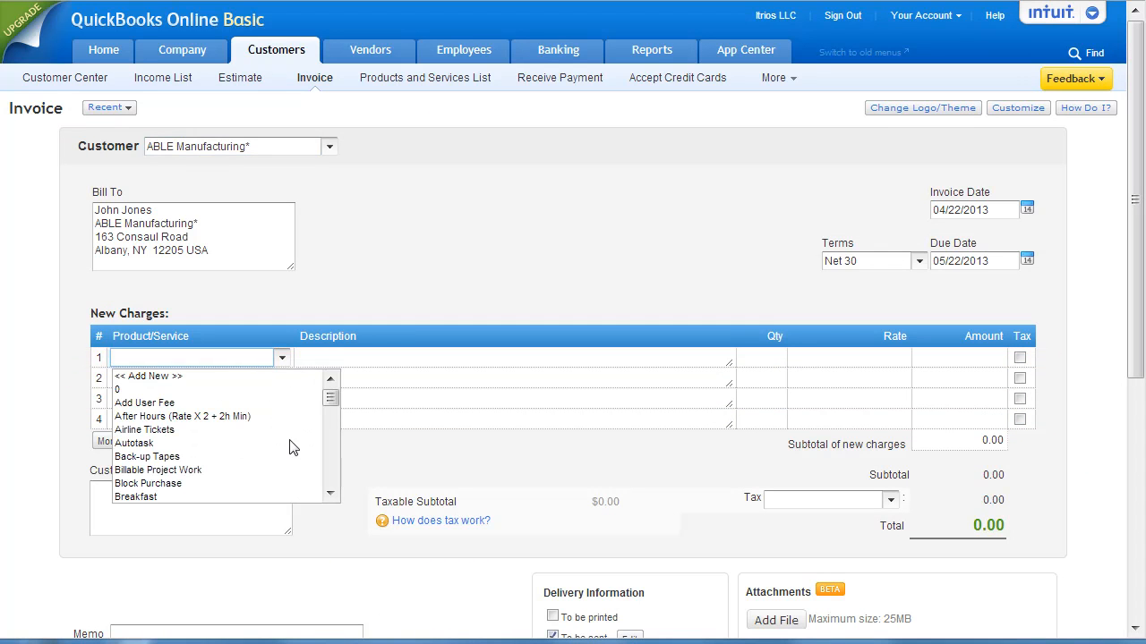
pyautogui.click(171, 457)
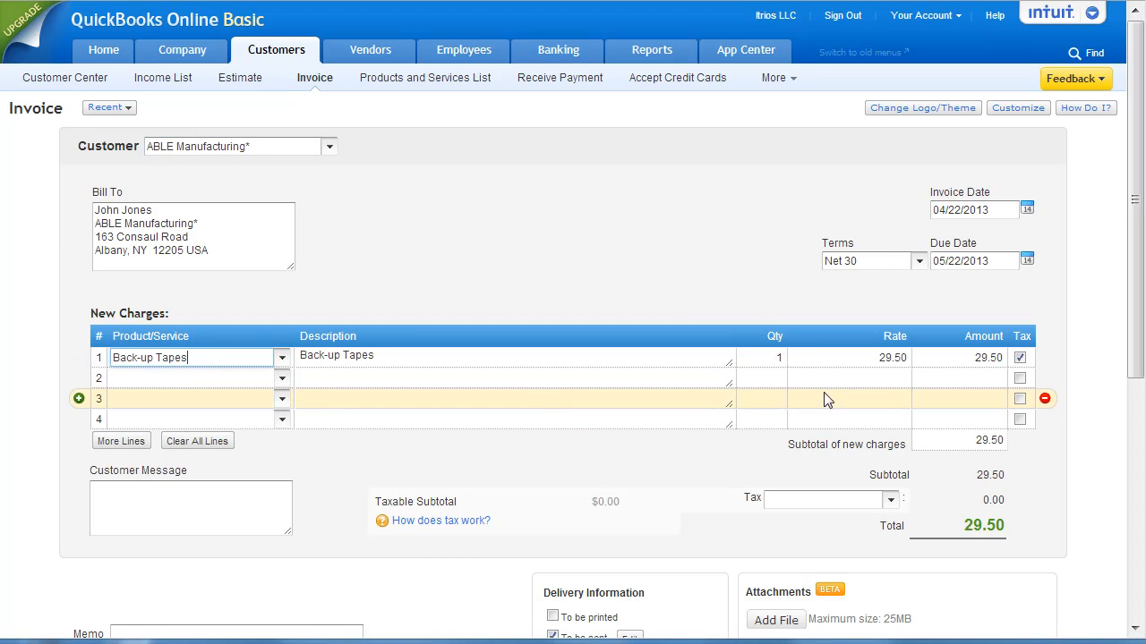
pyautogui.click(1136, 588)
pyautogui.click(841, 351)
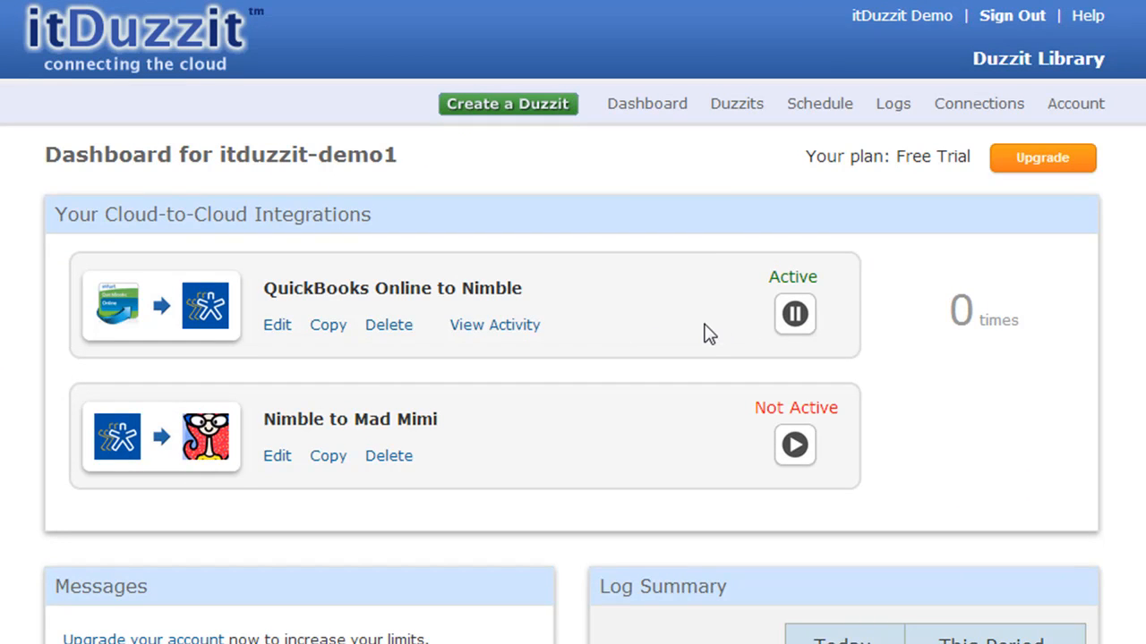
# In the itDuzzit Dashboard, pause and reactivate QuickBooks Online to Nimble, and activate Nimble to Mad Mimi
pyautogui.click(796, 316)
pyautogui.click(797, 315)
pyautogui.click(799, 445)
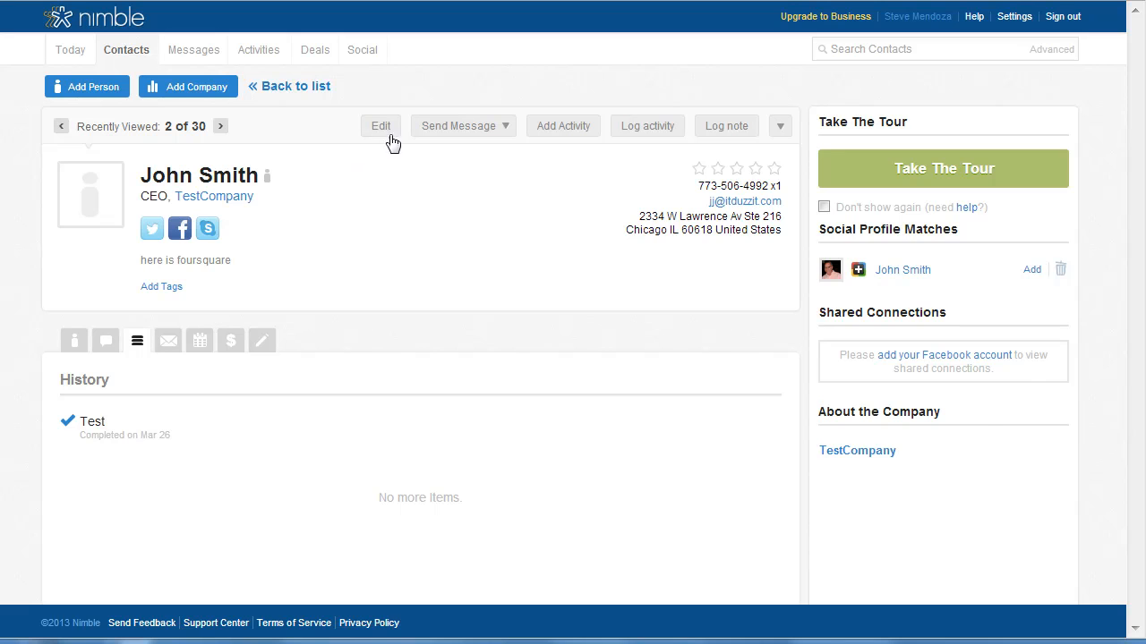
# In Nimble, change the extension of the TestCompany CEO's main phone number to x2 and update the contact
pyautogui.click(380, 126)
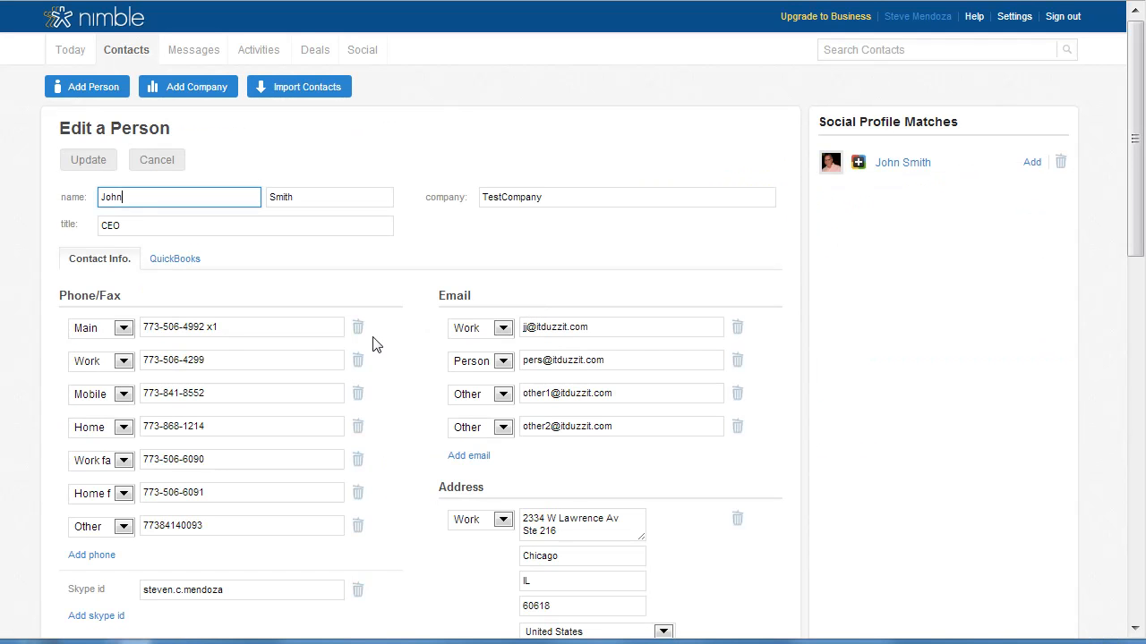
pyautogui.click(223, 327)
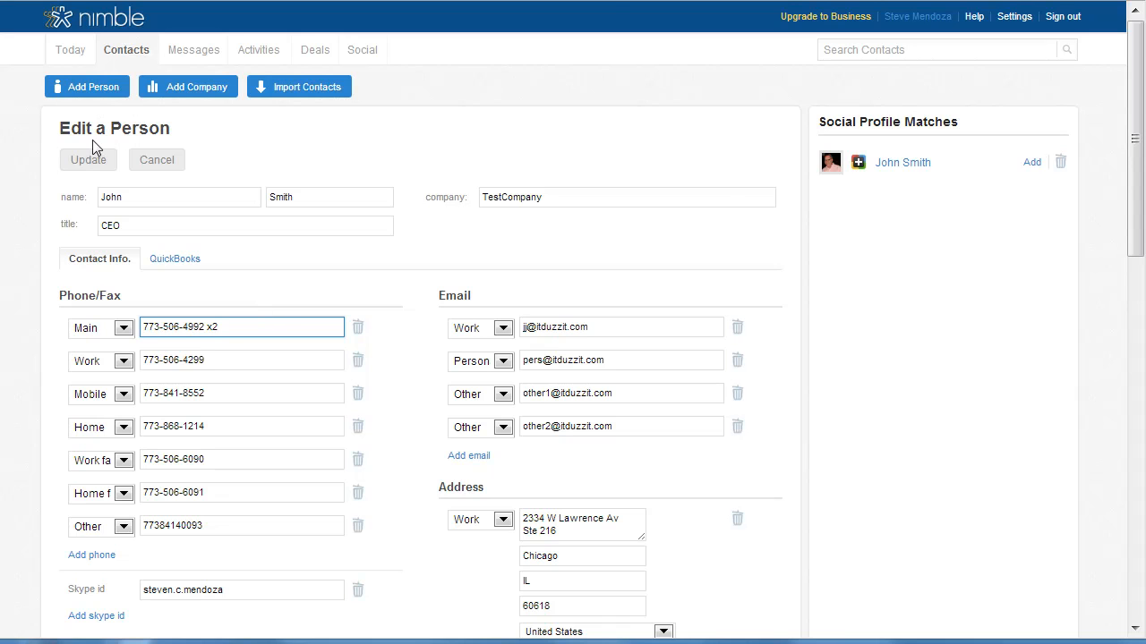
pyautogui.click(90, 161)
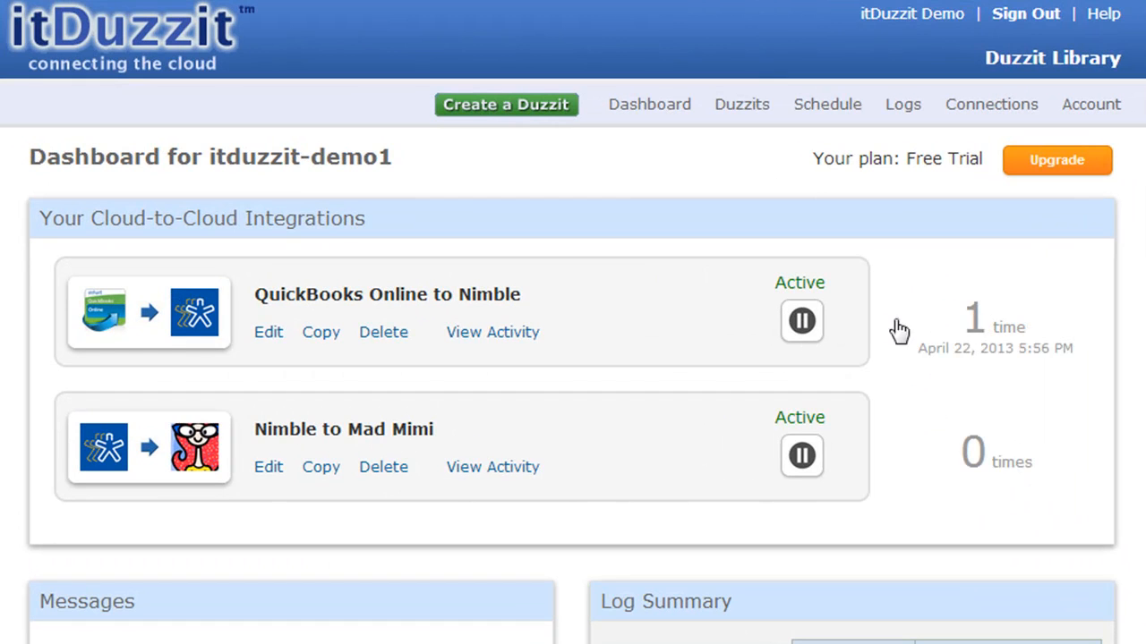
# Back in the itDuzzit Dashboard, restart the Nimble to Mad Mimi integration by pausing and reactivating it
pyautogui.click(805, 458)
pyautogui.click(802, 458)
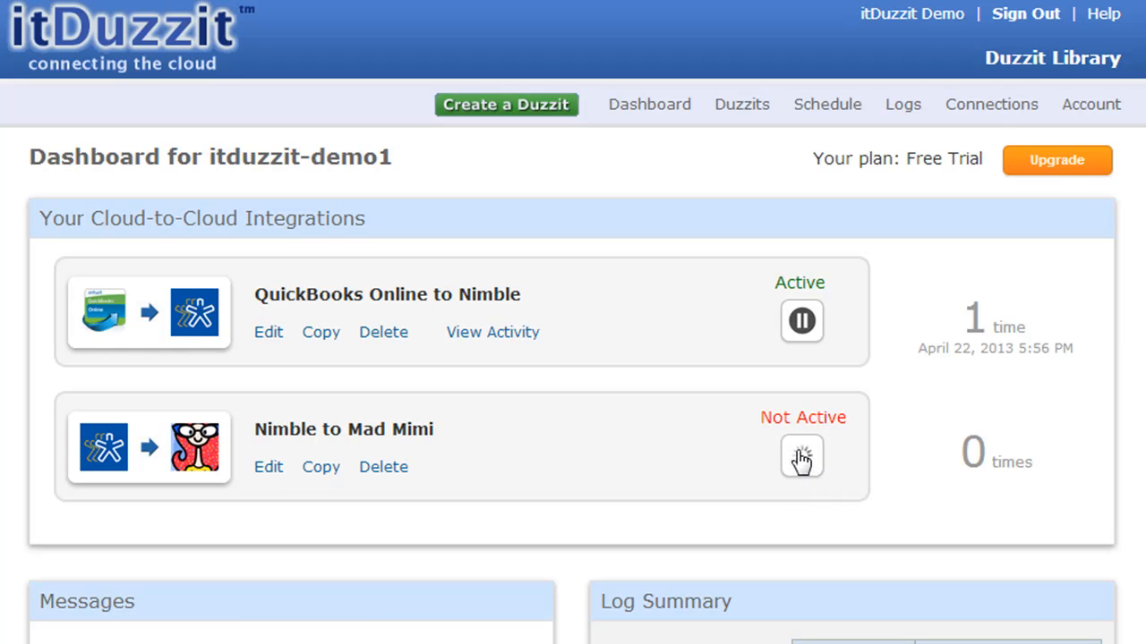
pyautogui.click(992, 331)
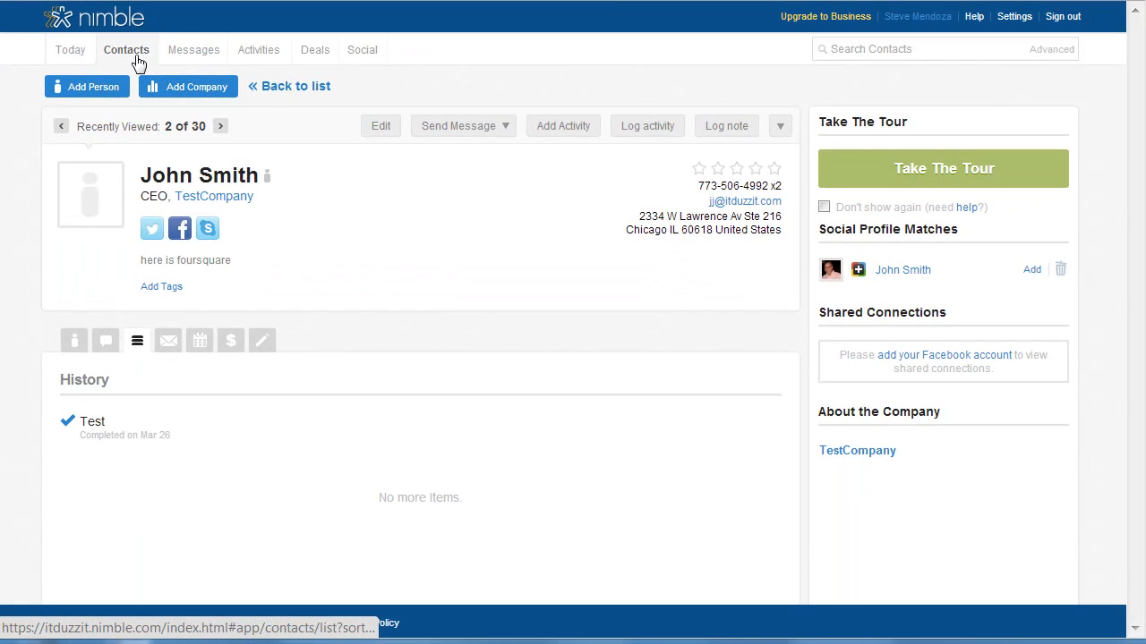
# In Nimble, open the ABLE Manufacturing contact for editing and examine its QuickBooks fields
pyautogui.click(132, 56)
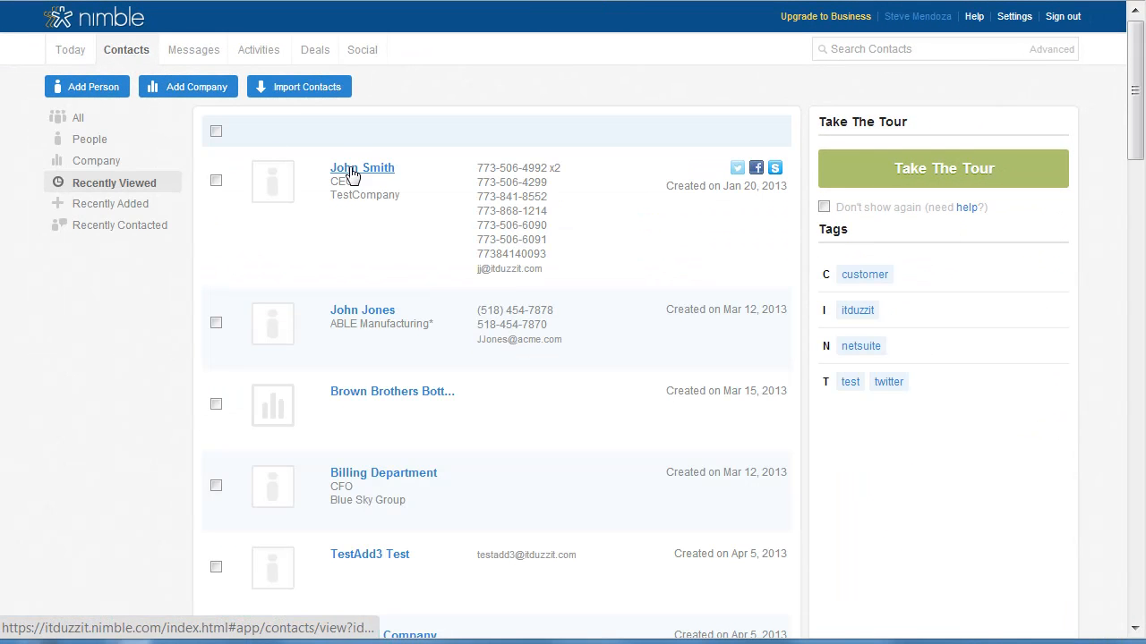
pyautogui.click(376, 312)
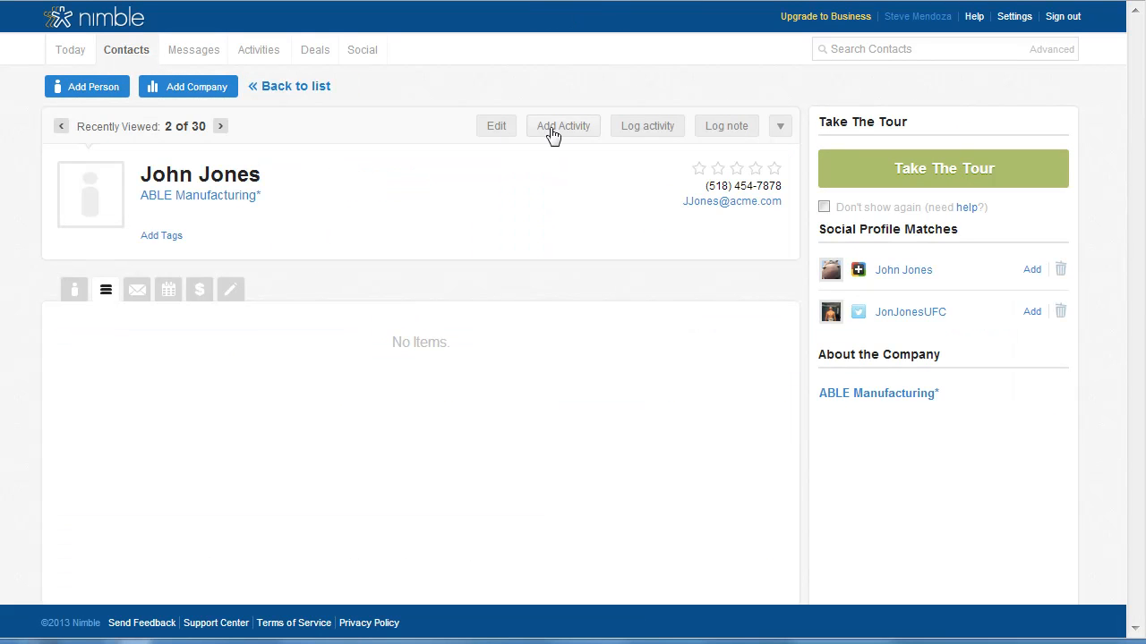
pyautogui.click(500, 129)
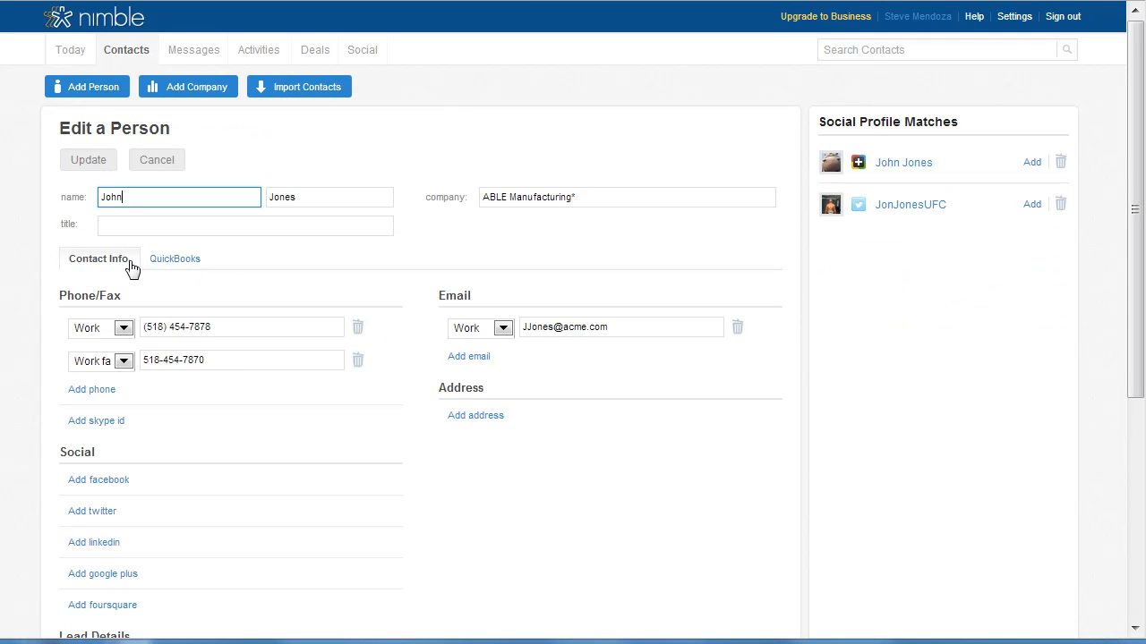
pyautogui.click(184, 259)
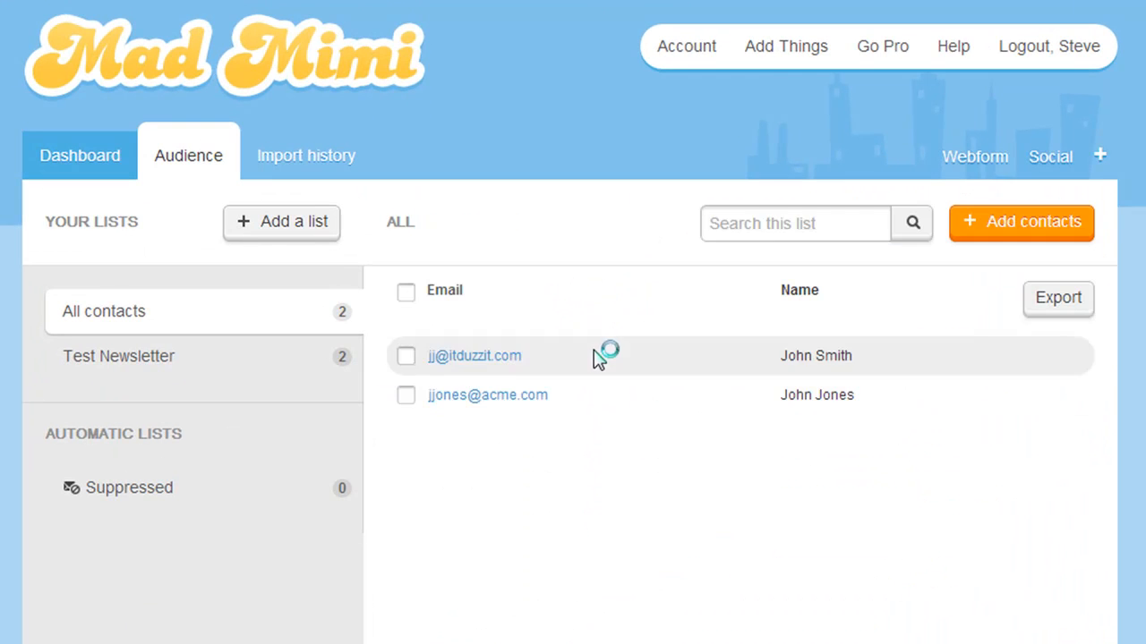
# In Mad Mimi, open the ABLE Manufacturing contact from the Test Newsletter list and review its member details, including the last sale fields
pyautogui.click(165, 358)
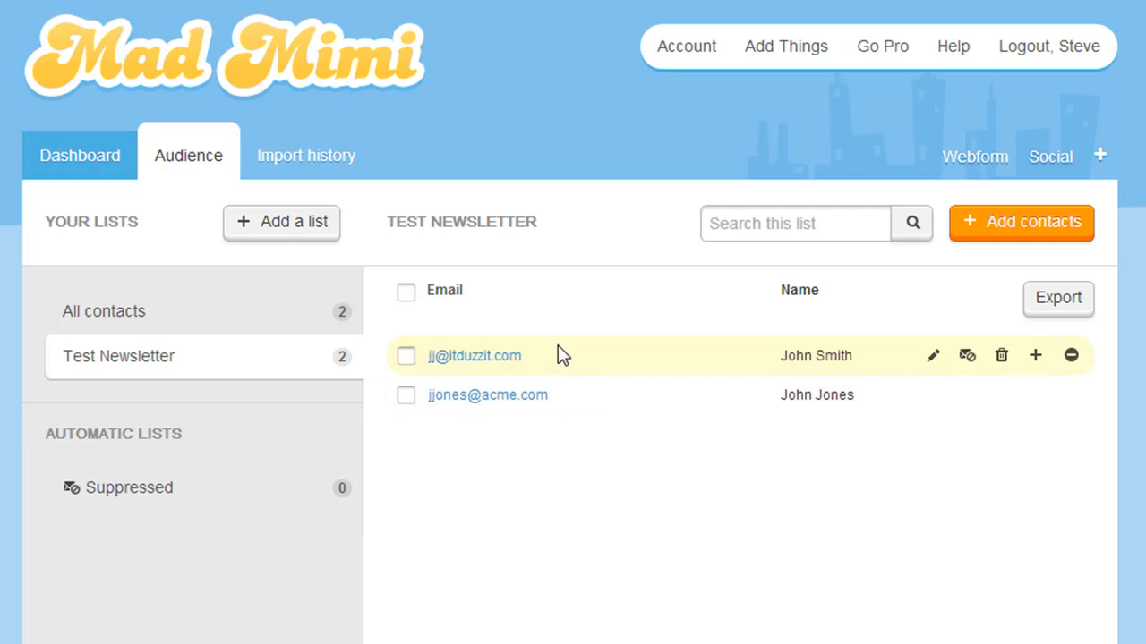
pyautogui.click(525, 404)
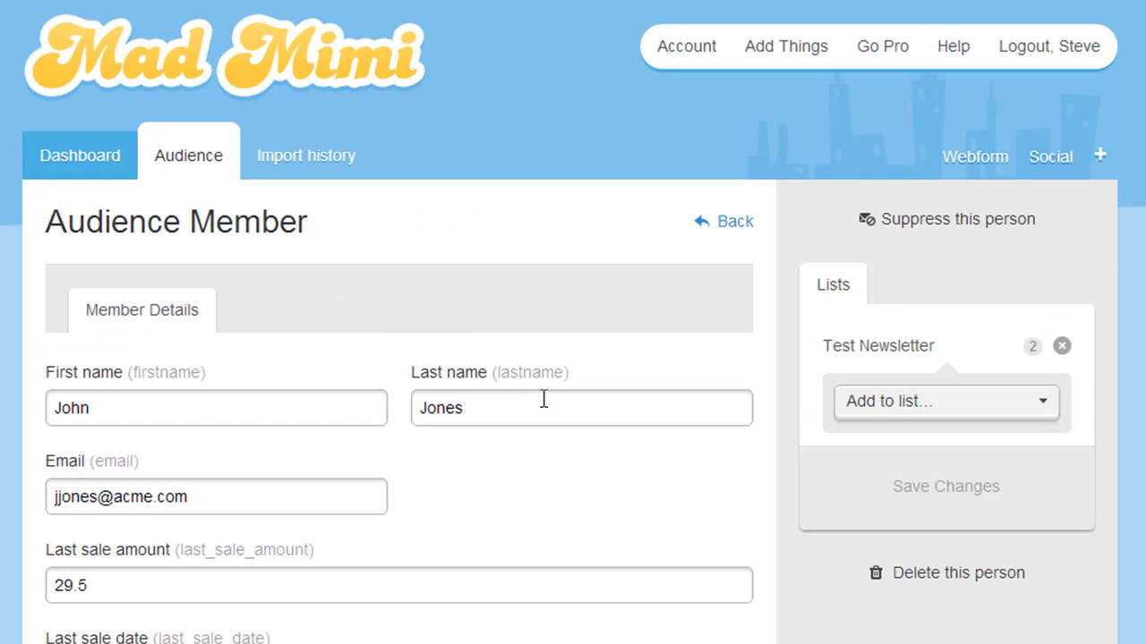
pyautogui.scroll(-2, 215, 345)
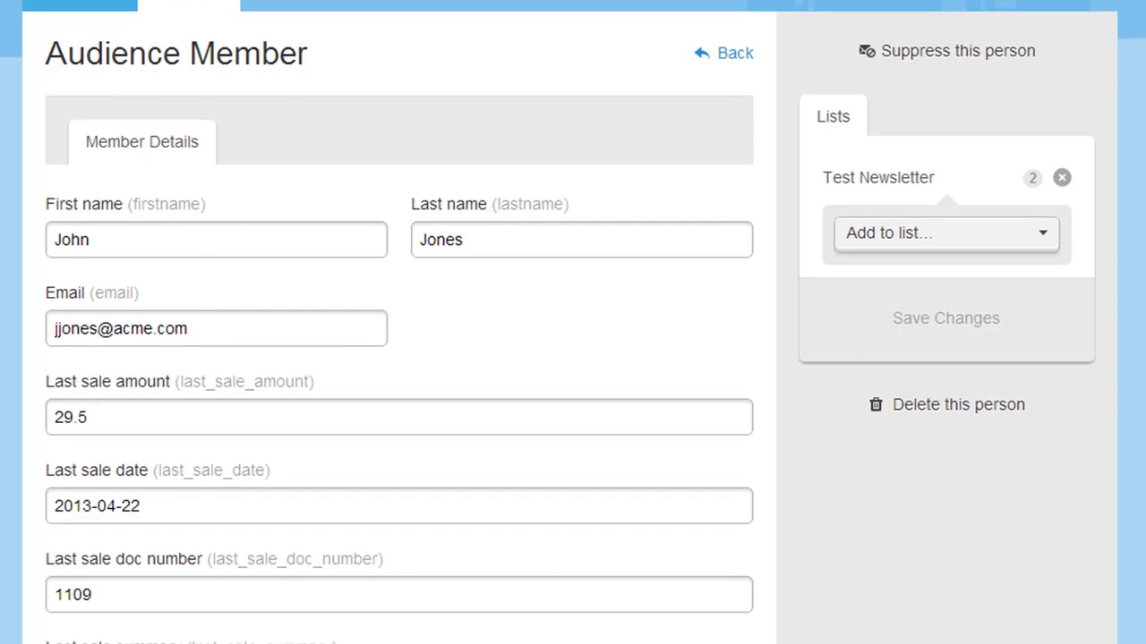
pyautogui.scroll(-4, 1131, 332)
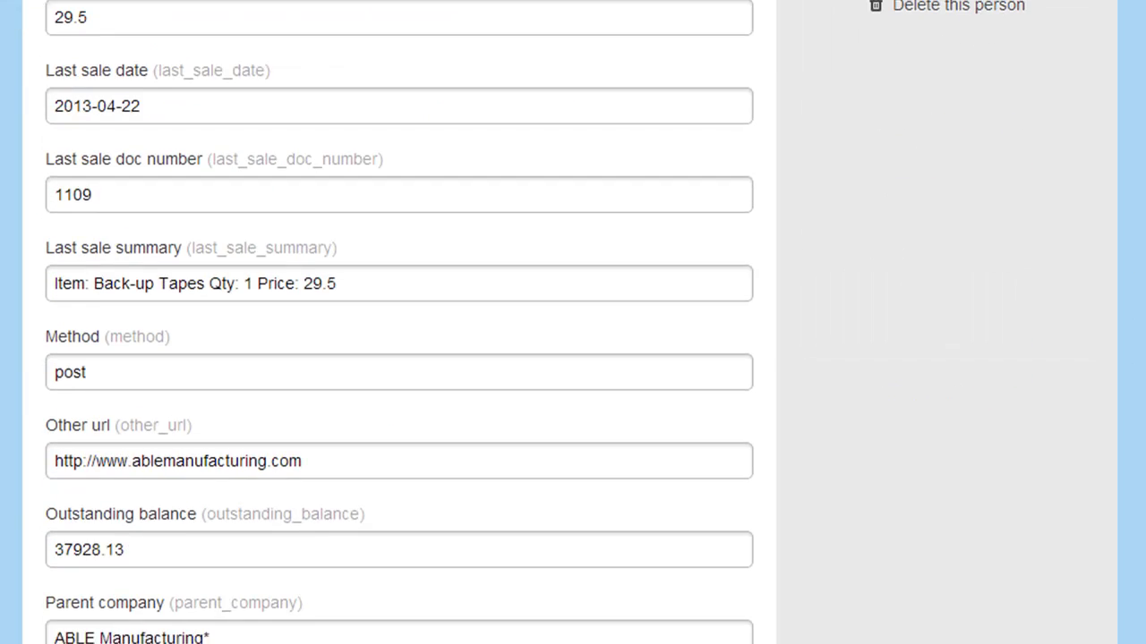
pyautogui.scroll(6, 572, 322)
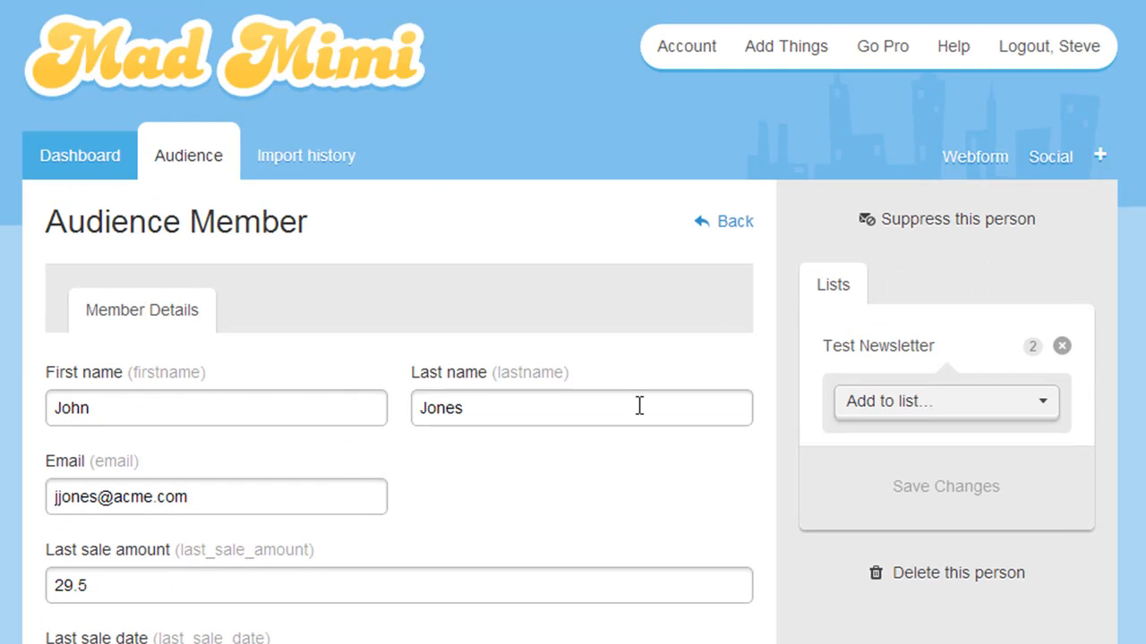